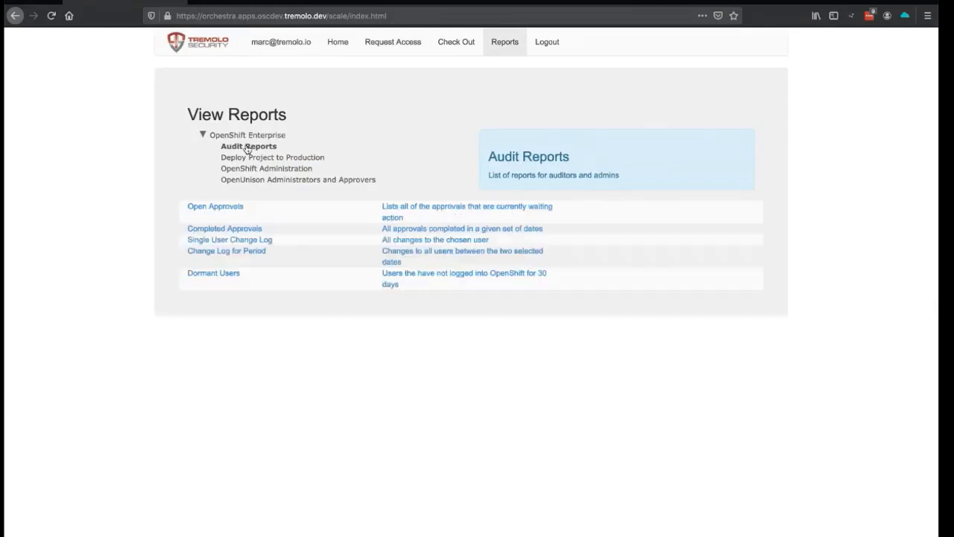
- Sign into GitLab through OpenUnison single sign-on to list projects greetings1–3, then return to the portal
{"action": "left_click", "coordinate": [339, 44]}
{"action": "scroll", "coordinate": [416, 91], "scroll_direction": "down", "scroll_amount": 1}
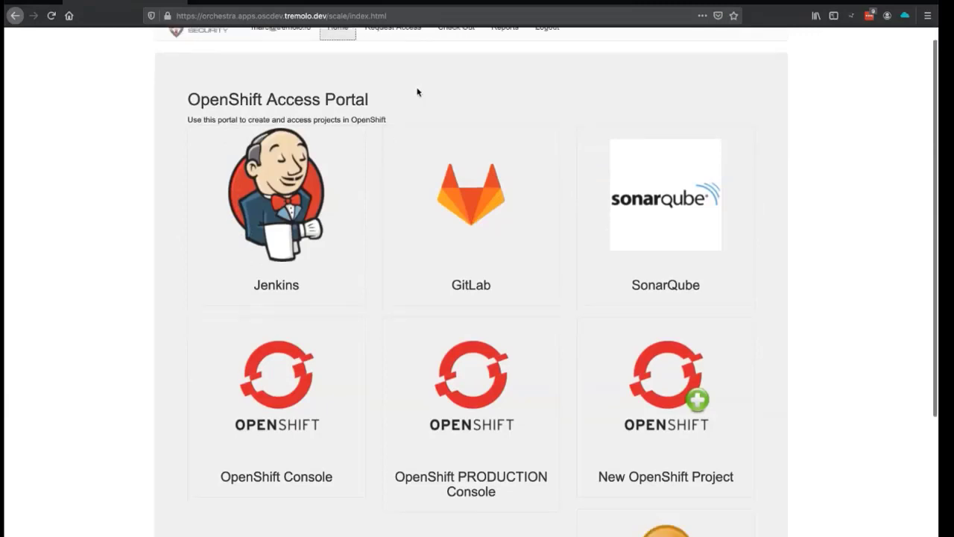
{"action": "left_click", "coordinate": [462, 144]}
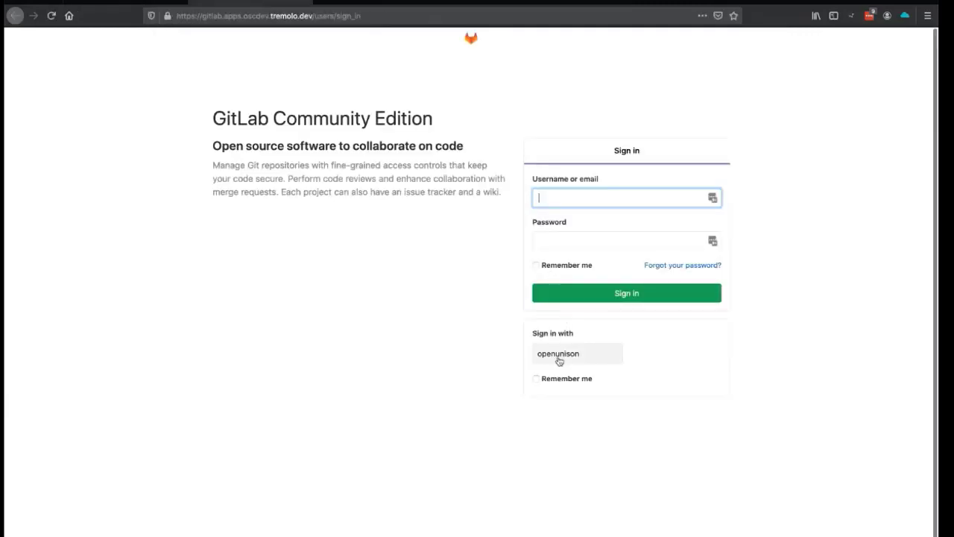
{"action": "left_click", "coordinate": [558, 356]}
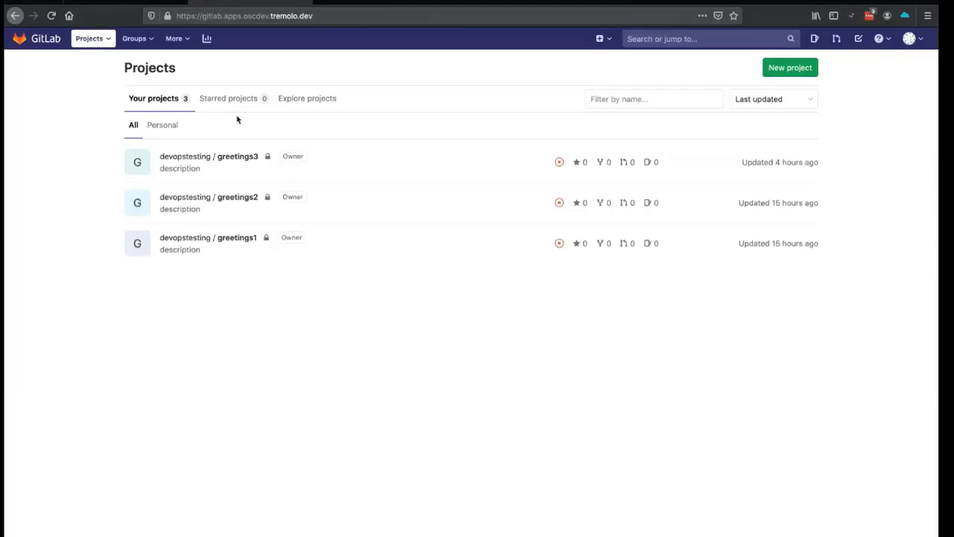
{"action": "left_click", "coordinate": [125, 3]}
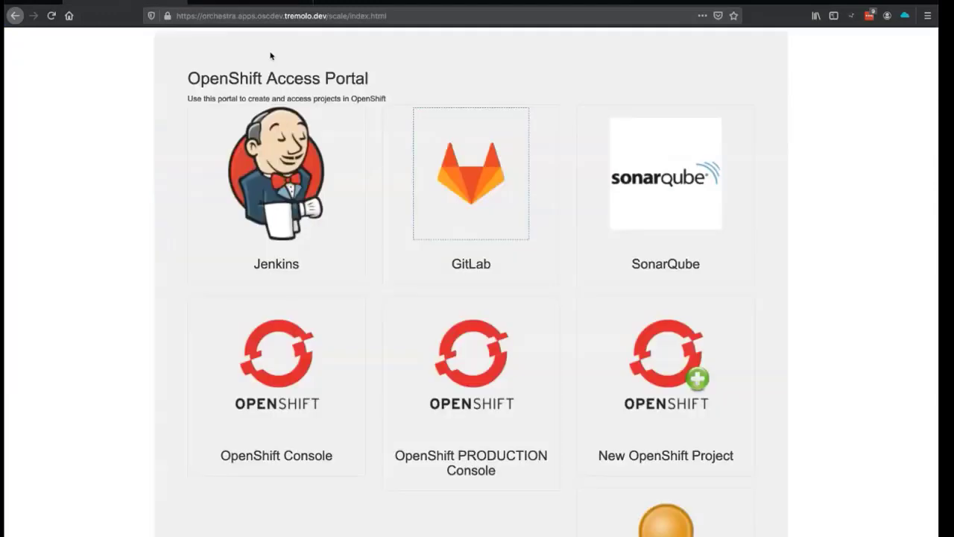
- Log into SonarQube with OpenID to see greetings3 passing its quality gate, then return to the portal
{"action": "left_click", "coordinate": [610, 170]}
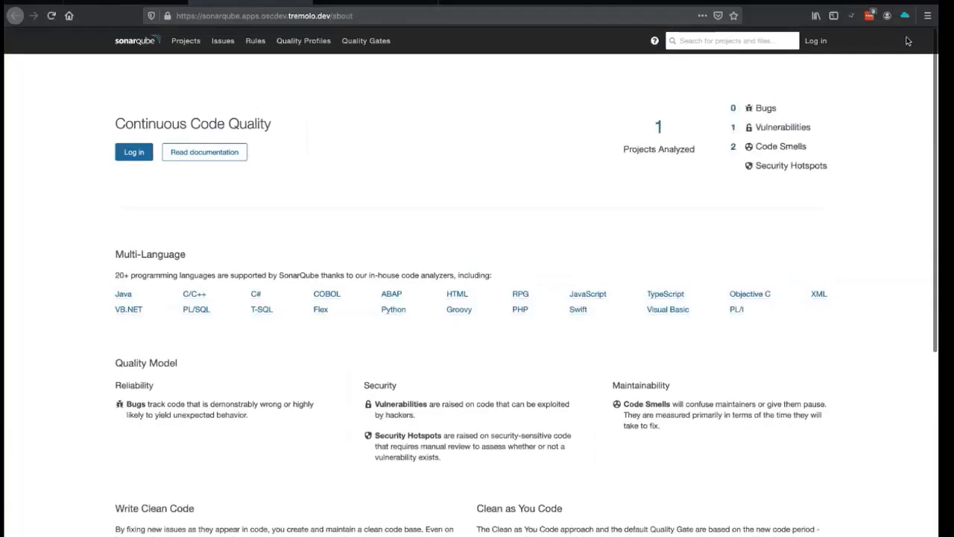
{"action": "left_click", "coordinate": [809, 41]}
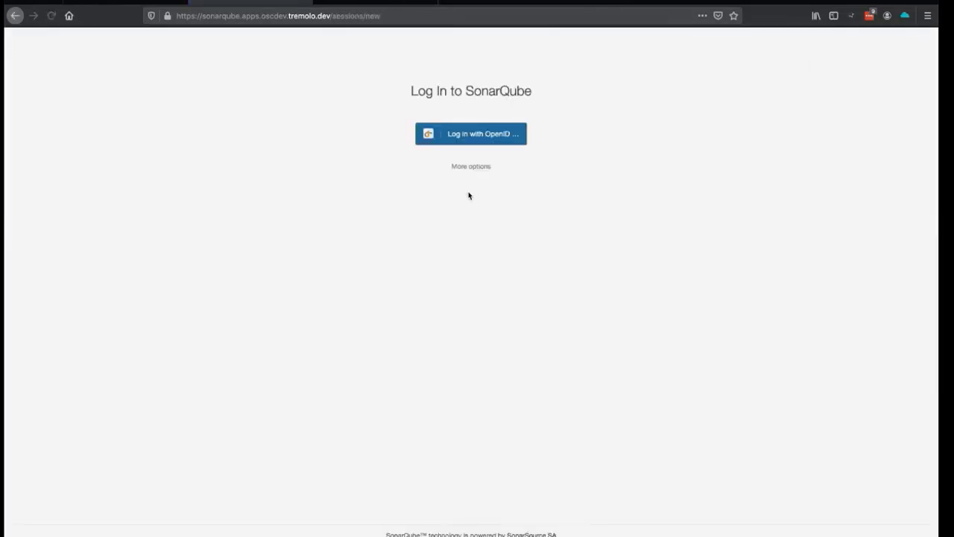
{"action": "left_click", "coordinate": [465, 133]}
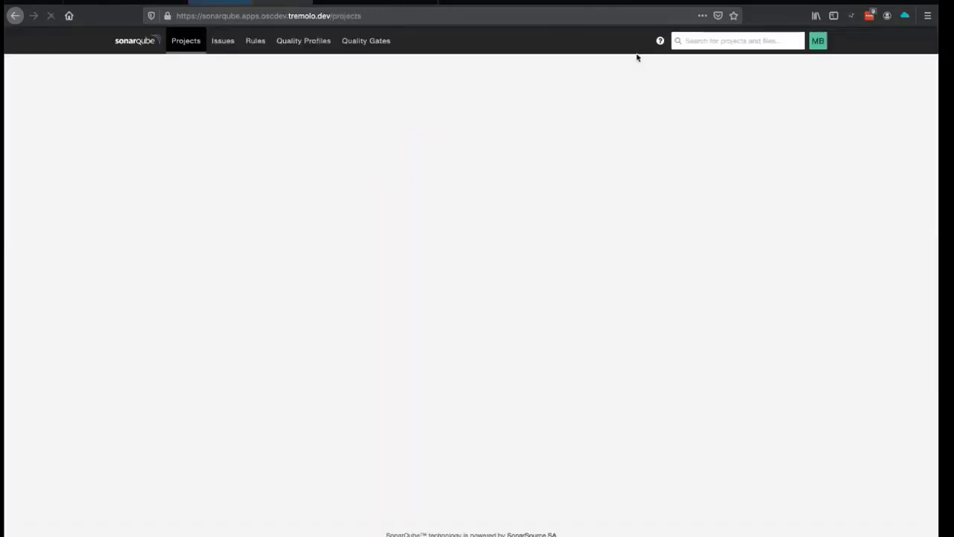
{"action": "left_click", "coordinate": [131, 4]}
{"action": "scroll", "coordinate": [282, 345], "scroll_direction": "down", "scroll_amount": 2}
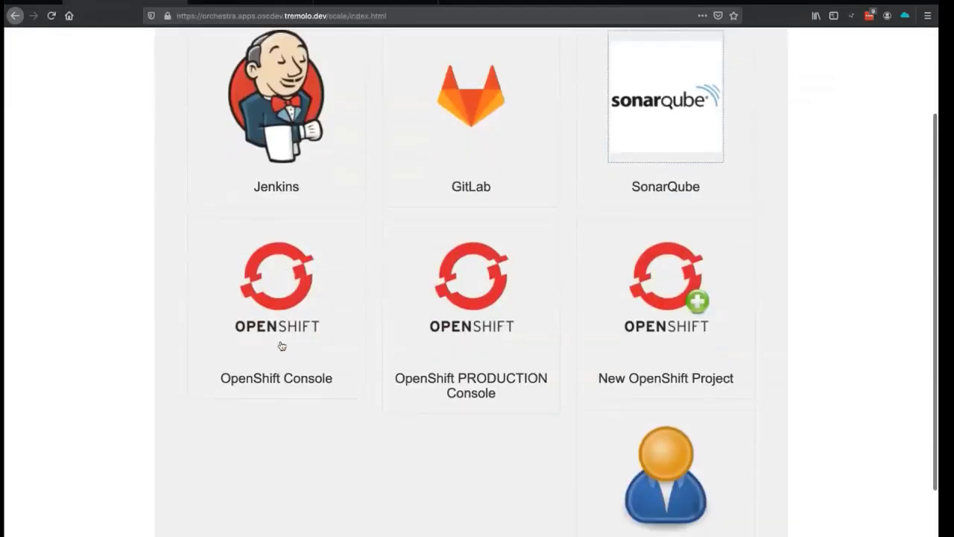
- Sign into the development and PRODUCTION OpenShift consoles through OpenUnison
{"action": "left_click", "coordinate": [269, 315]}
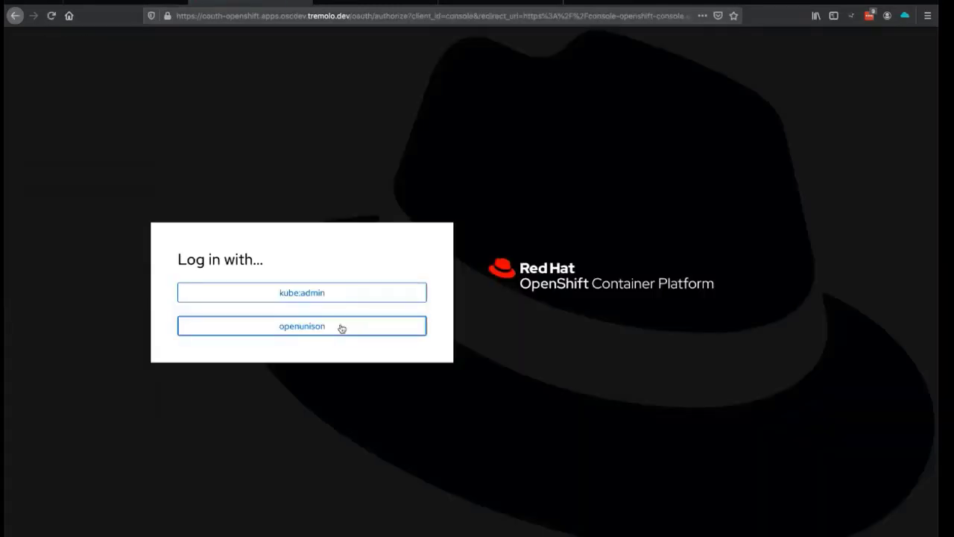
{"action": "left_click", "coordinate": [341, 328]}
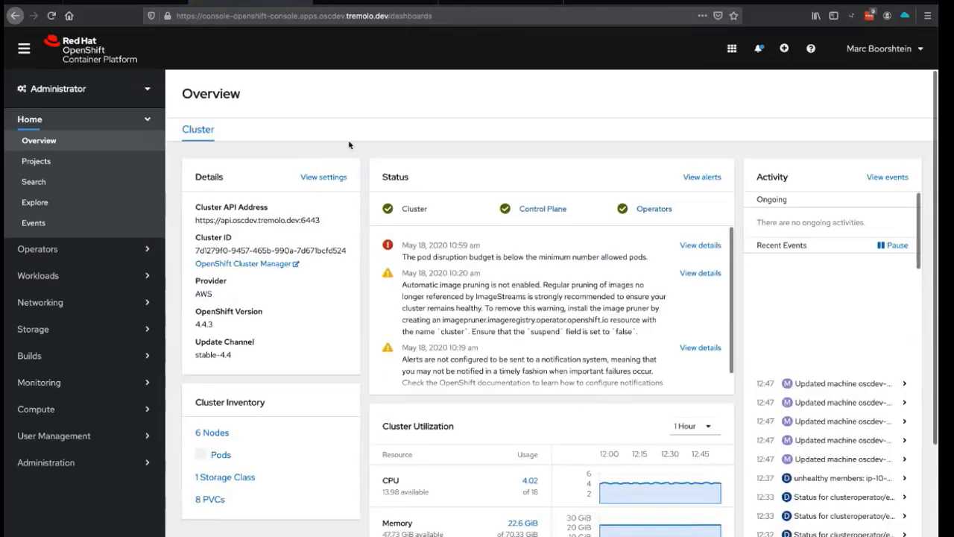
{"action": "left_click", "coordinate": [123, 5]}
{"action": "left_click", "coordinate": [454, 266]}
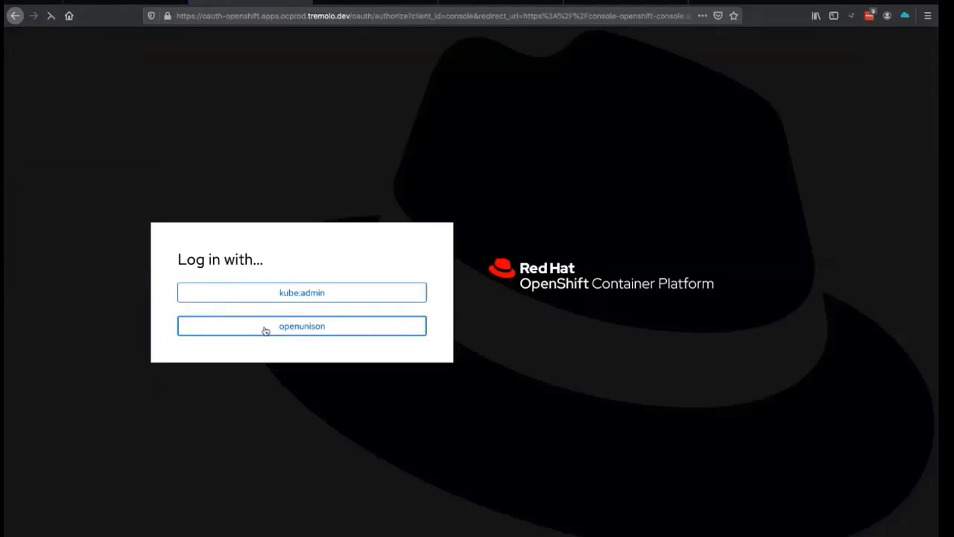
{"action": "left_click", "coordinate": [264, 330]}
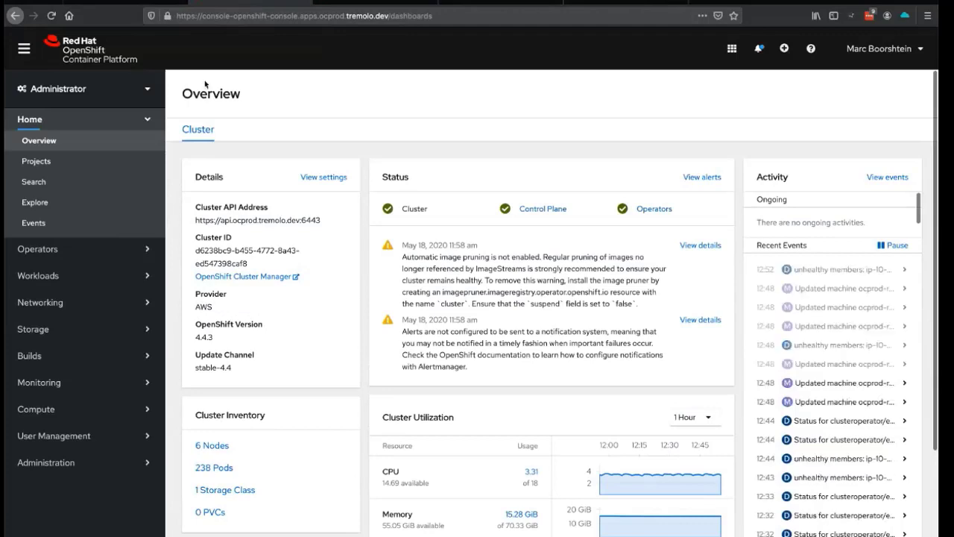
- Filter both clusters' Projects lists by 'greetings' to show the -prod and -test projects
{"action": "left_click", "coordinate": [37, 160]}
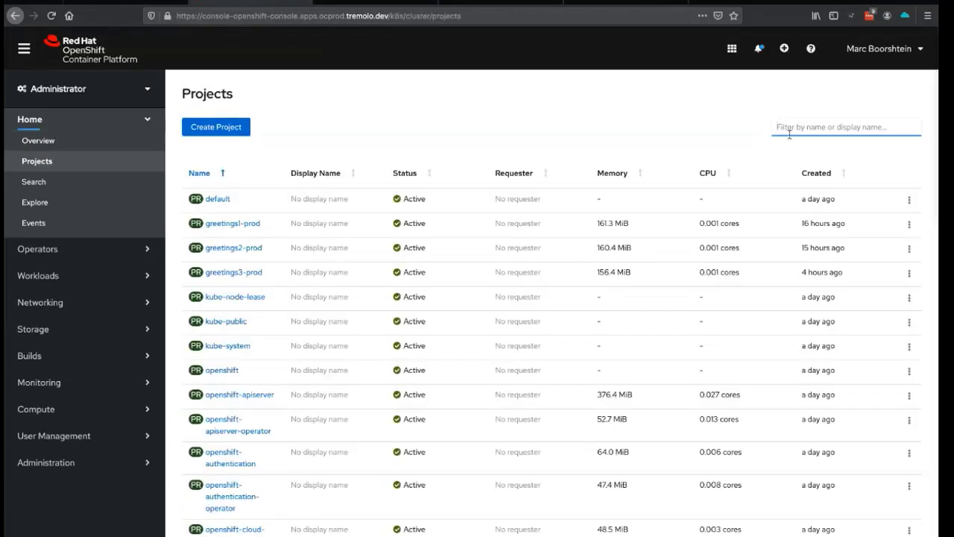
{"action": "type", "text": "gr"}
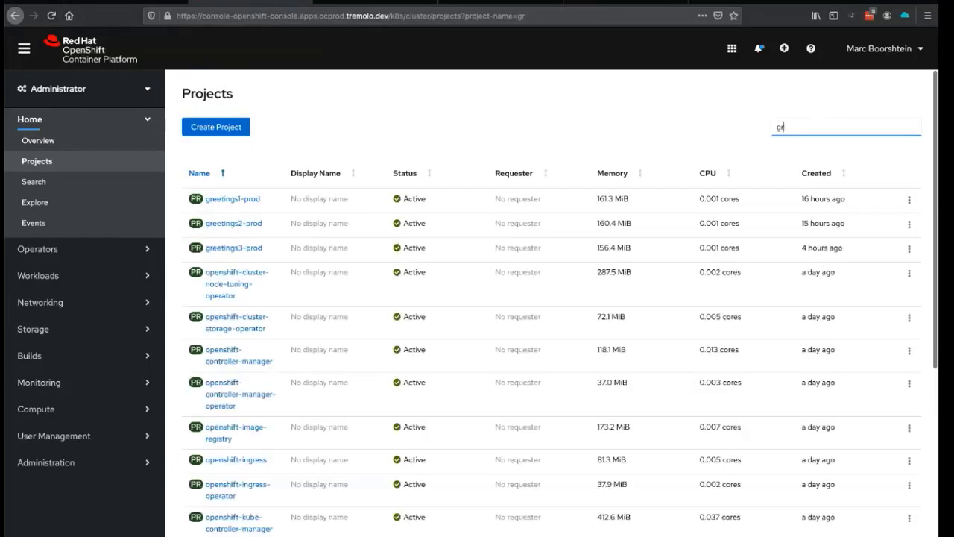
{"action": "type", "text": "eetings"}
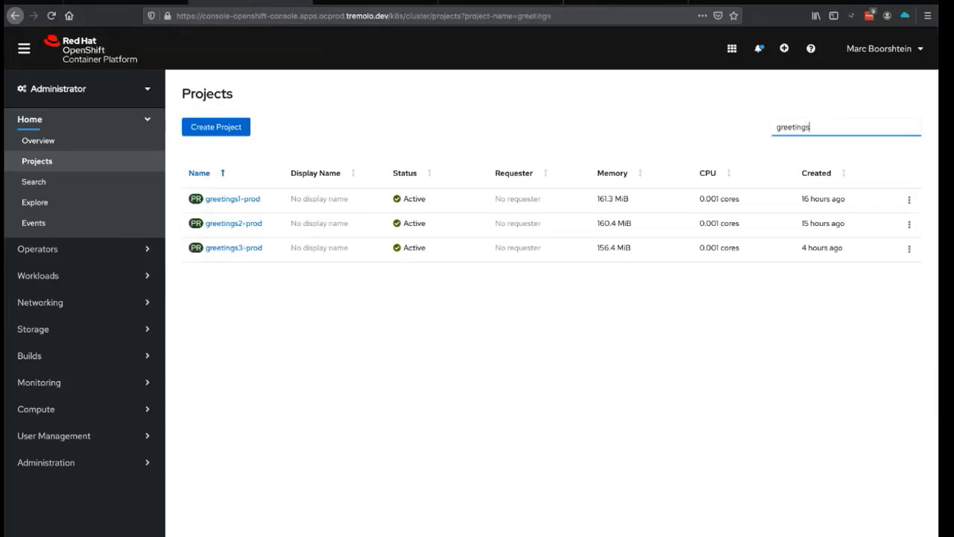
{"action": "left_click", "coordinate": [358, 5]}
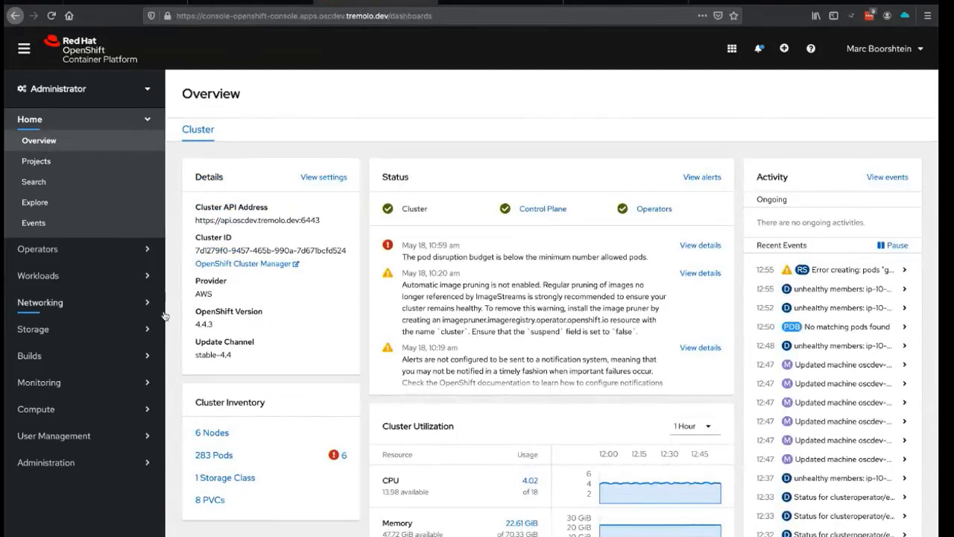
{"action": "left_click", "coordinate": [95, 168]}
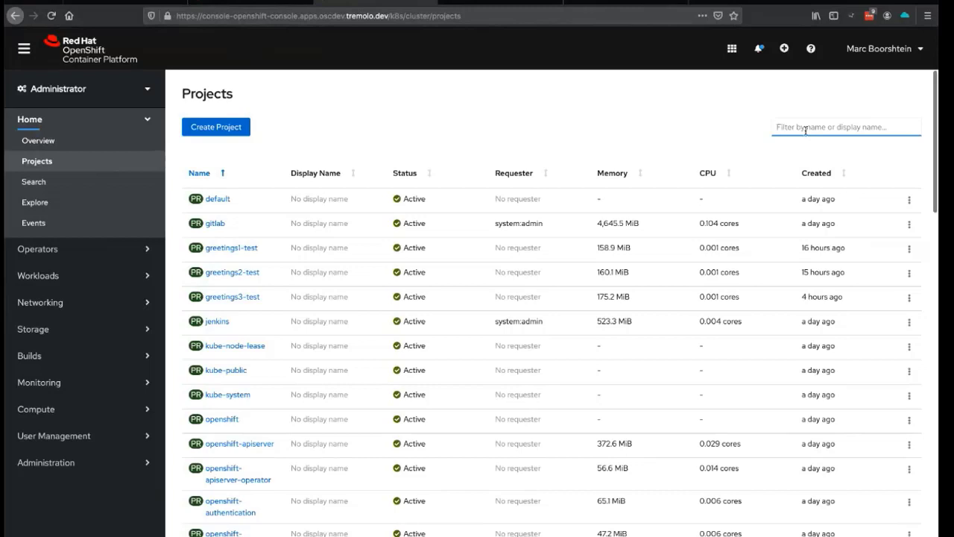
{"action": "type", "text": "greet"}
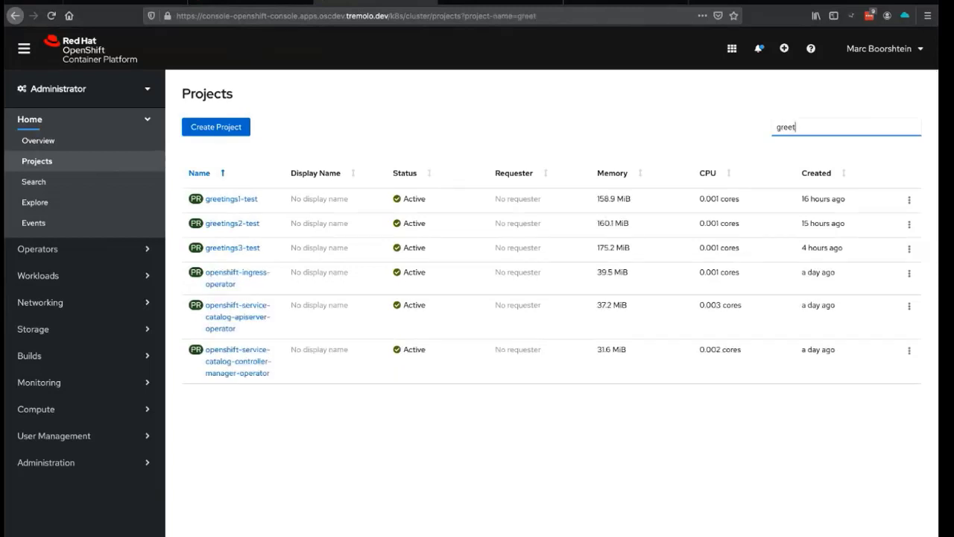
{"action": "type", "text": "ings"}
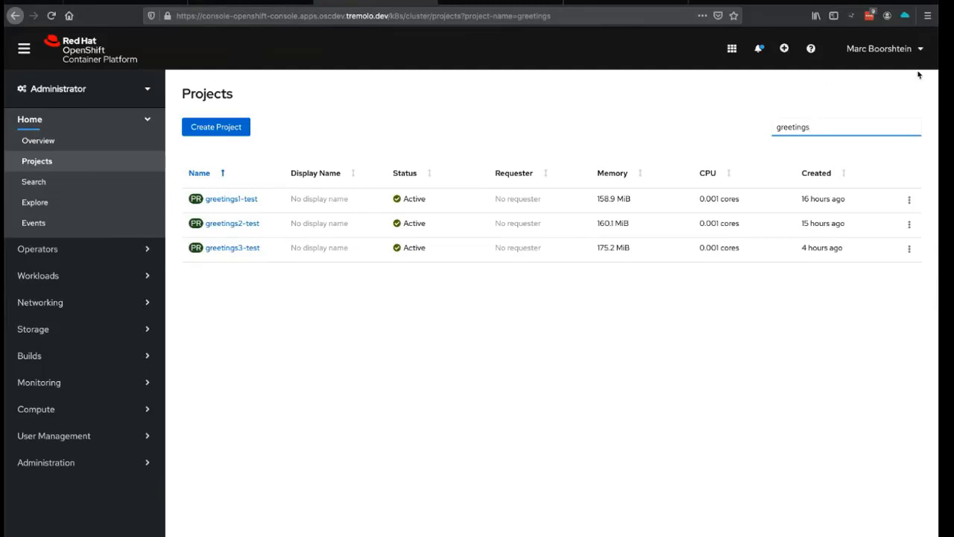
{"action": "key", "text": "ctrl+Tab"}
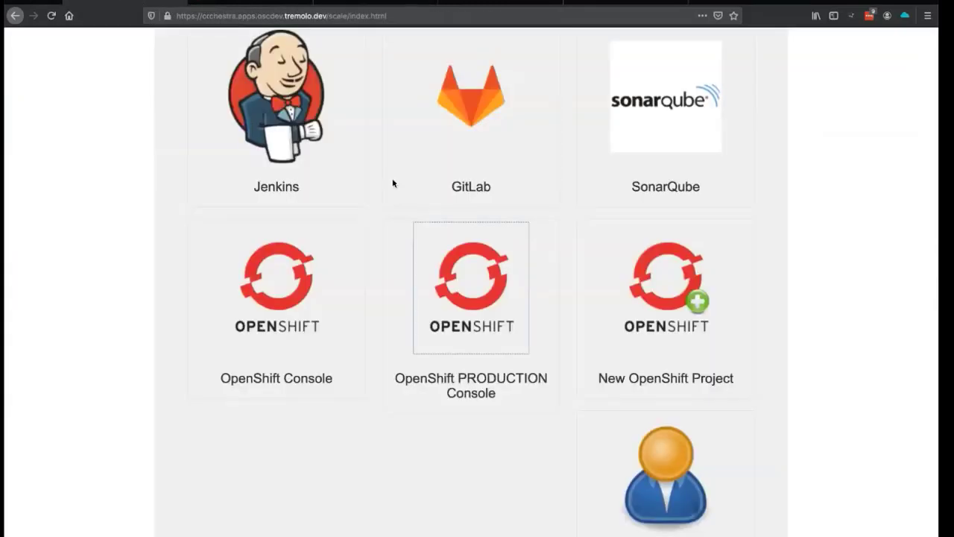
- Request a new OpenShift project 'greetings4' with S2I image stream java:8 and reason 'test'
{"action": "scroll", "coordinate": [393, 183], "scroll_direction": "up", "scroll_amount": 3}
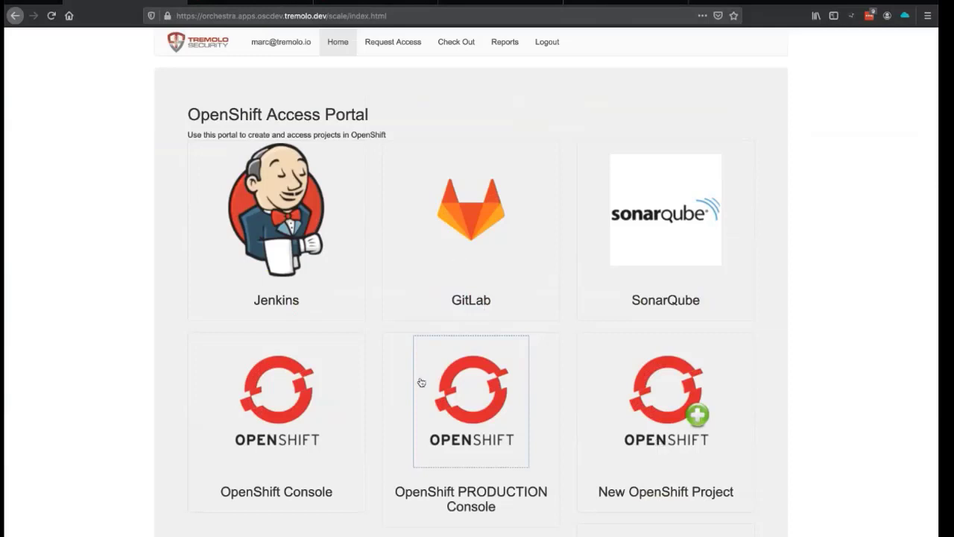
{"action": "scroll", "coordinate": [435, 371], "scroll_direction": "down", "scroll_amount": 1}
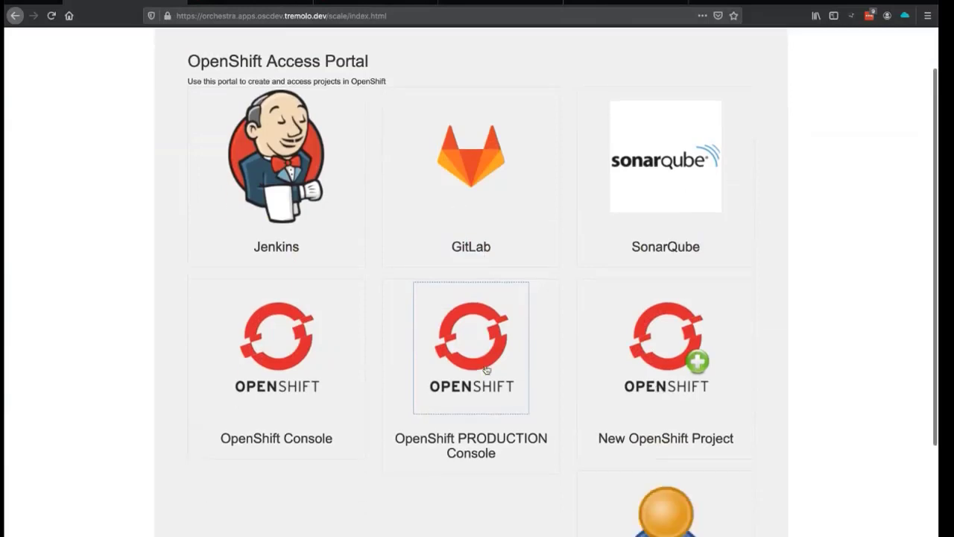
{"action": "left_click", "coordinate": [660, 345]}
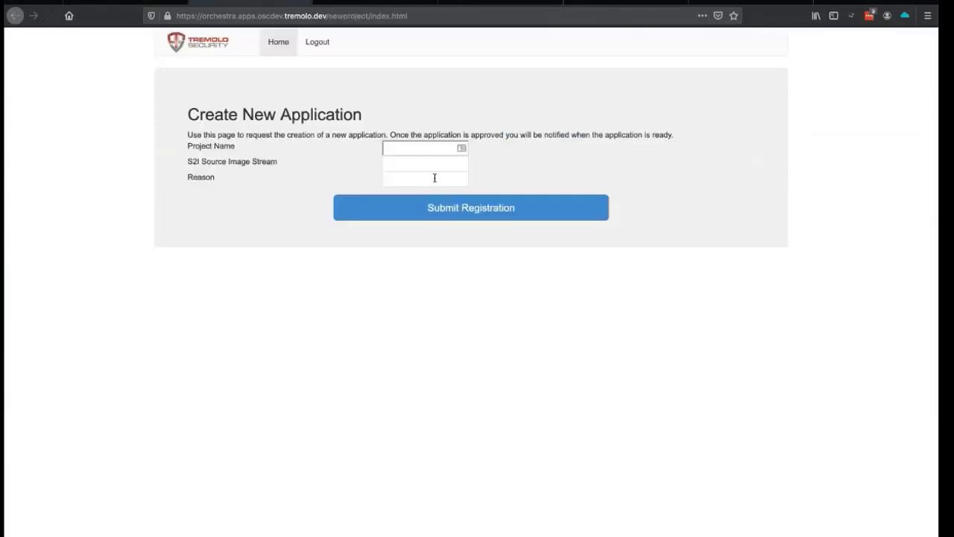
{"action": "left_click", "coordinate": [416, 152]}
{"action": "type", "text": "g"}
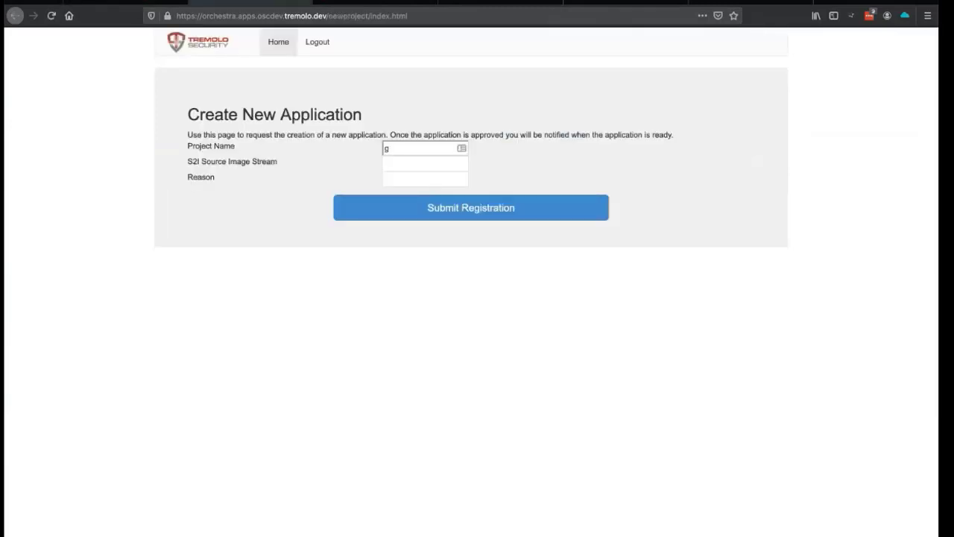
{"action": "type", "text": "reetings4"}
{"action": "key", "text": "Tab"}
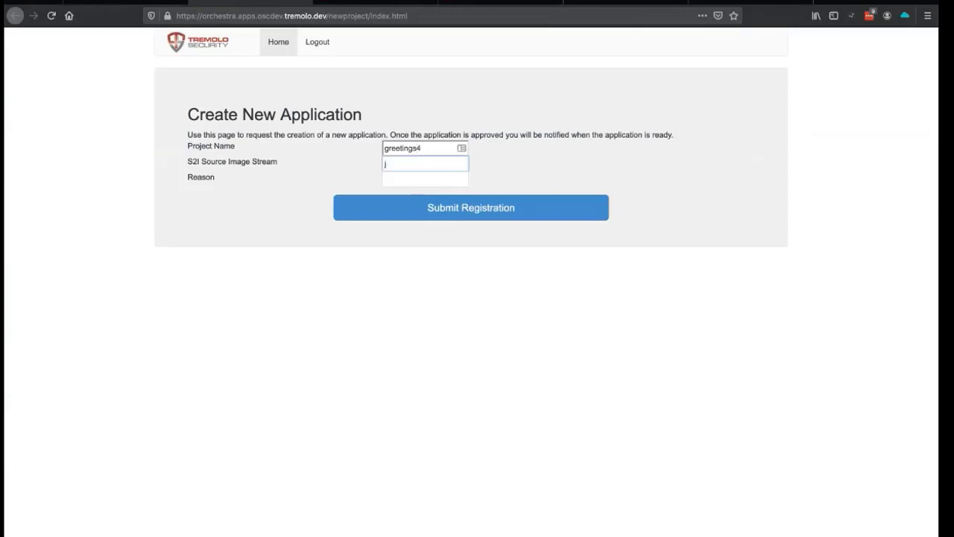
{"action": "type", "text": "java:8"}
{"action": "left_click", "coordinate": [425, 179]}
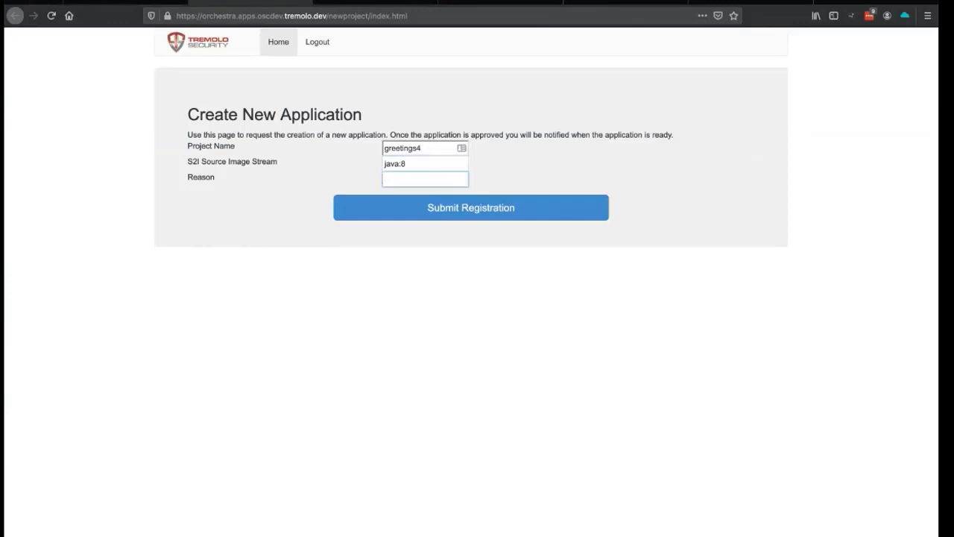
{"action": "type", "text": "test"}
{"action": "left_click", "coordinate": [415, 207]}
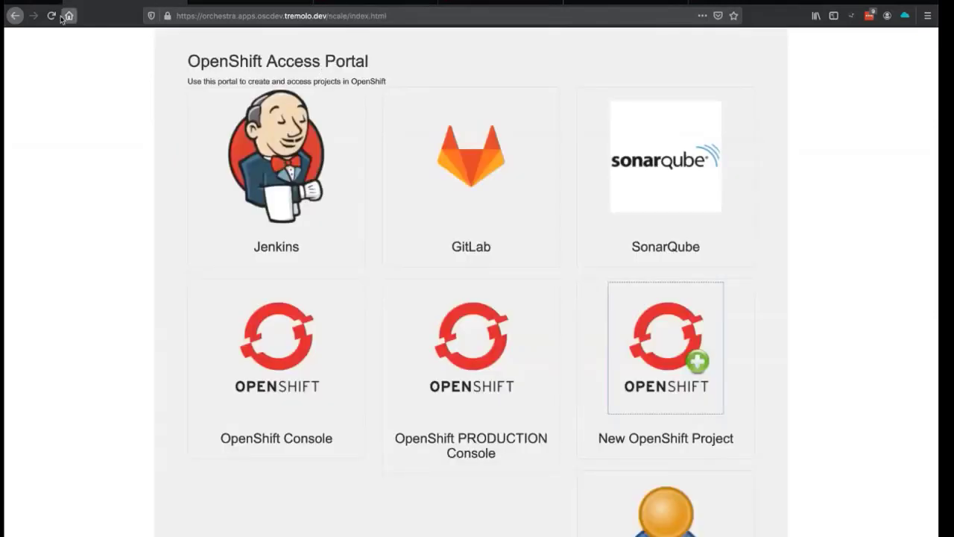
- Open the pending greetings4 request from Open Approvals and approve it with justification 'test'
{"action": "left_click", "coordinate": [51, 16]}
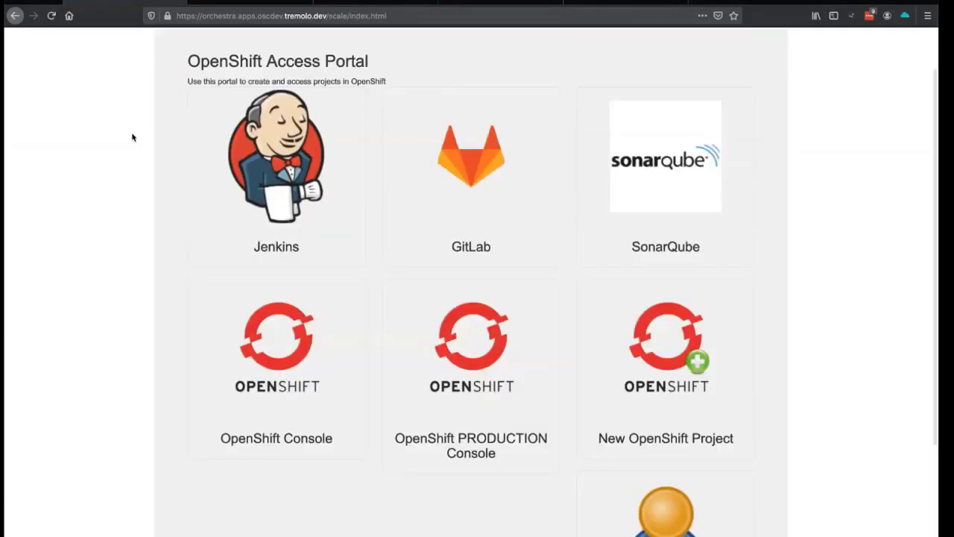
{"action": "scroll", "coordinate": [132, 137], "scroll_direction": "up", "scroll_amount": 1}
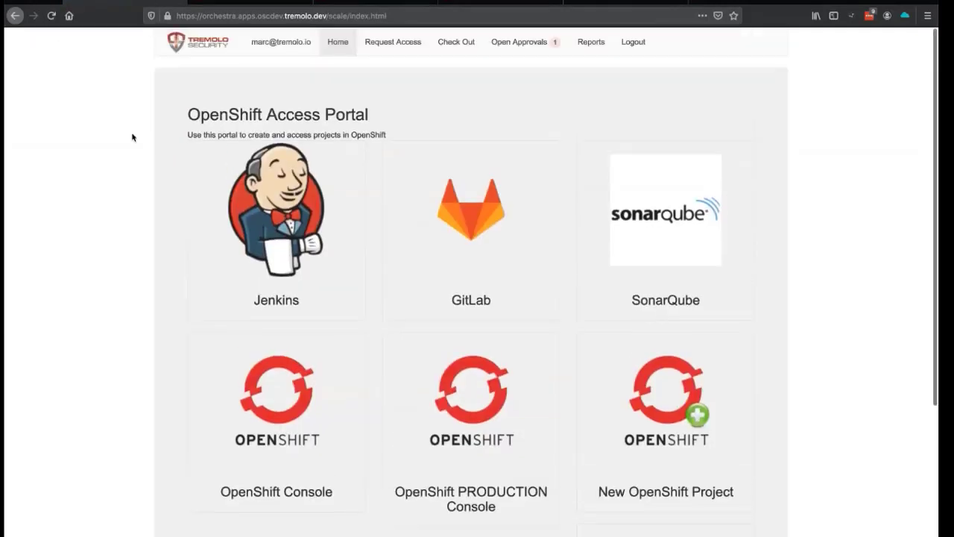
{"action": "left_click", "coordinate": [516, 45]}
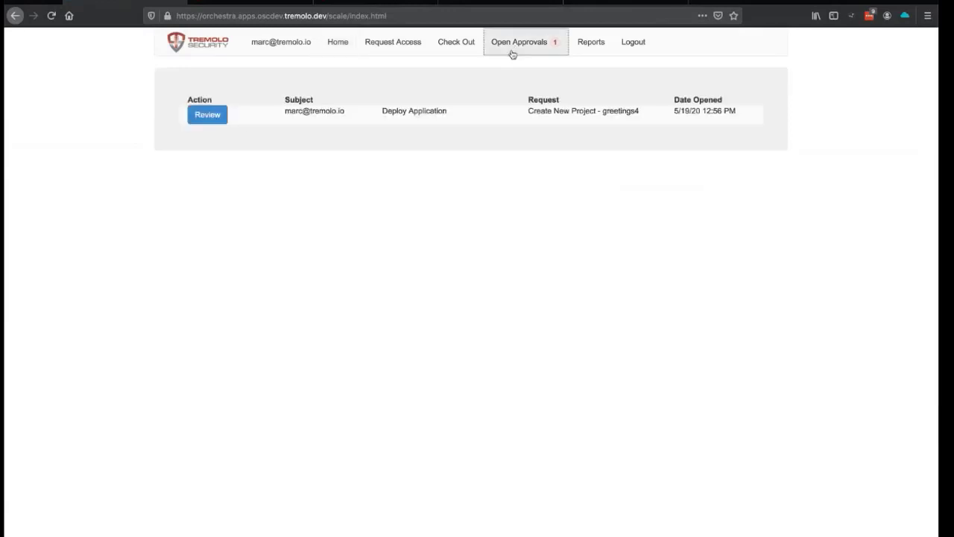
{"action": "left_click", "coordinate": [208, 116]}
{"action": "left_click", "coordinate": [416, 420]}
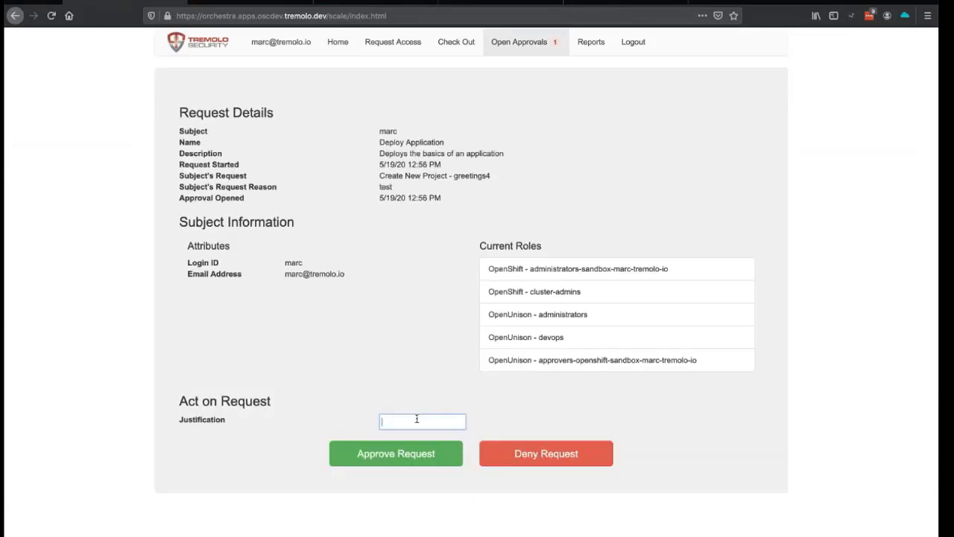
{"action": "type", "text": "test"}
{"action": "left_click", "coordinate": [417, 448]}
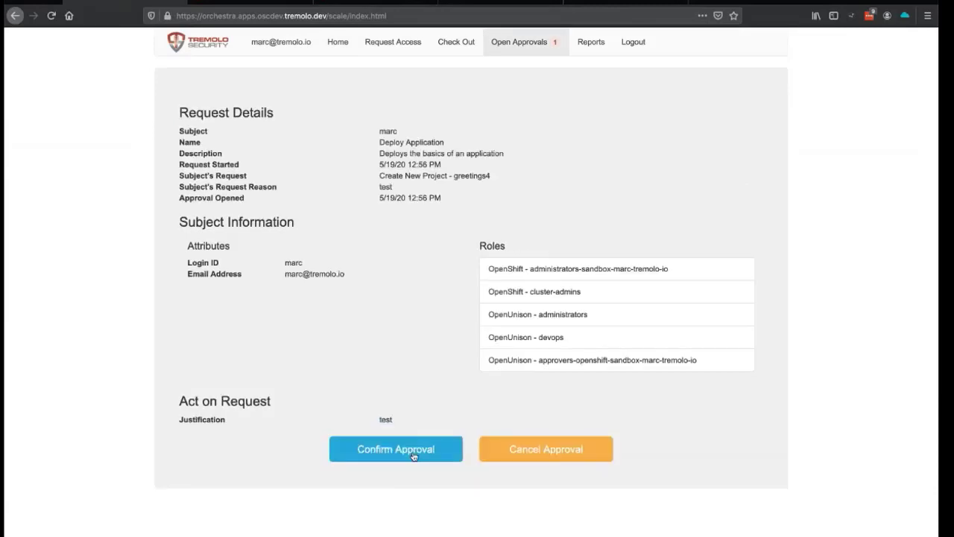
- Check the OpenShift and GitLab project lists, then confirm the greetings4 approval
{"action": "left_click", "coordinate": [266, 3]}
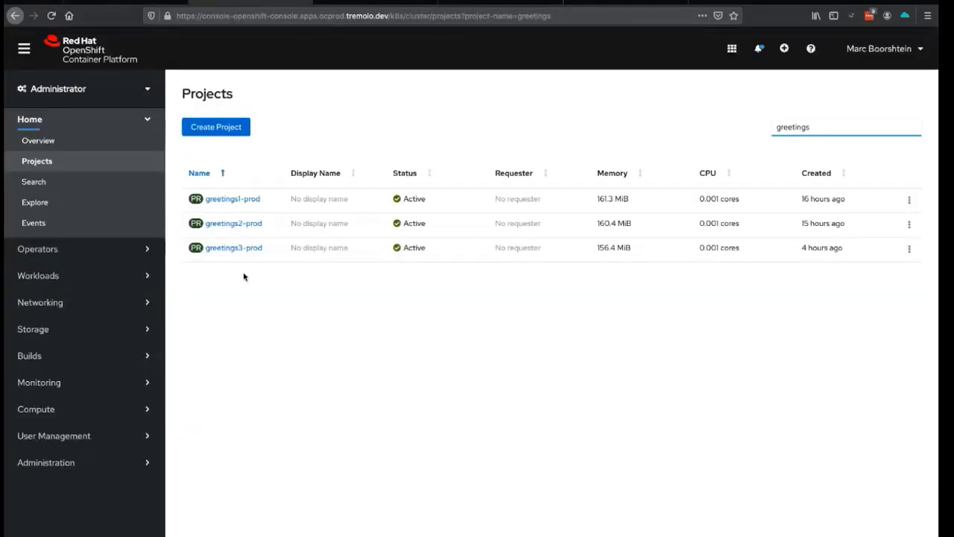
{"action": "left_click", "coordinate": [372, 3]}
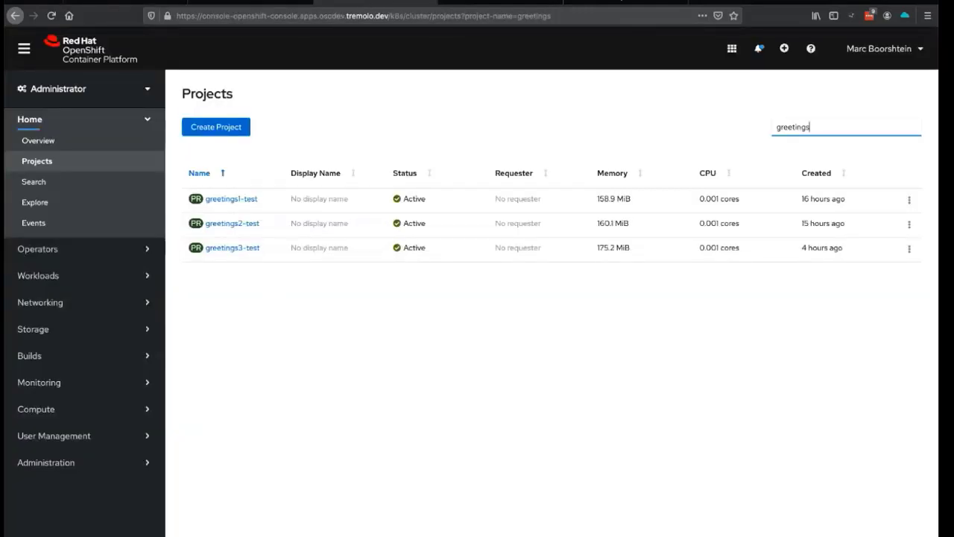
{"action": "left_click", "coordinate": [492, 3]}
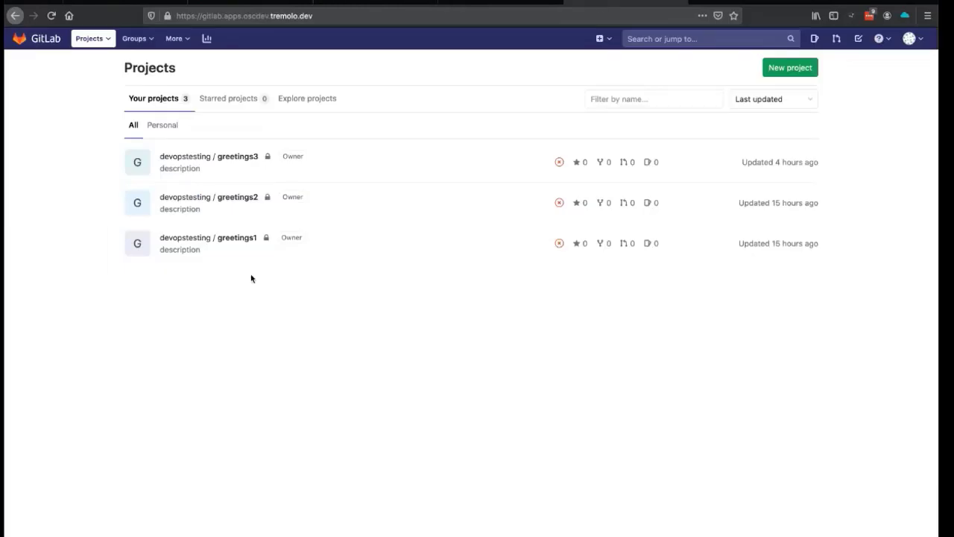
{"action": "left_click", "coordinate": [373, 3]}
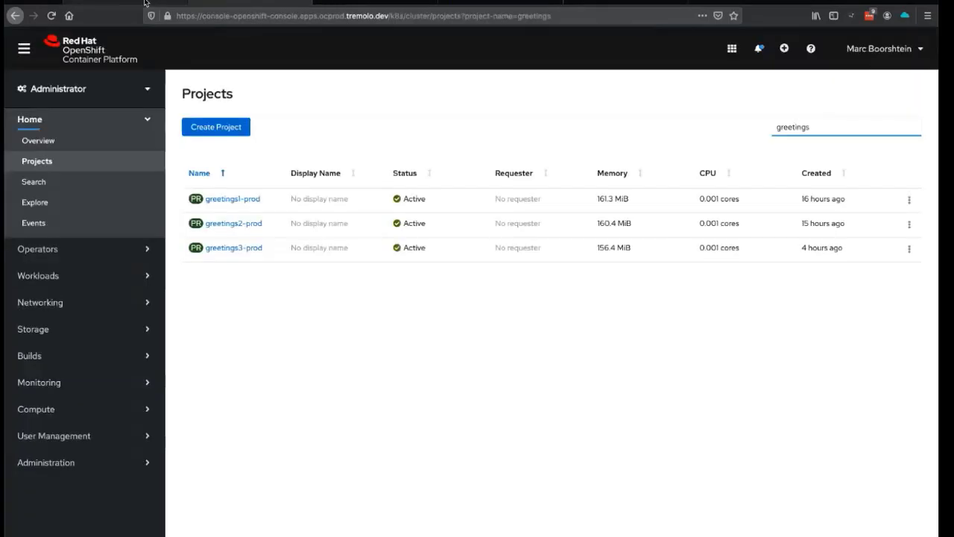
{"action": "left_click", "coordinate": [251, 3]}
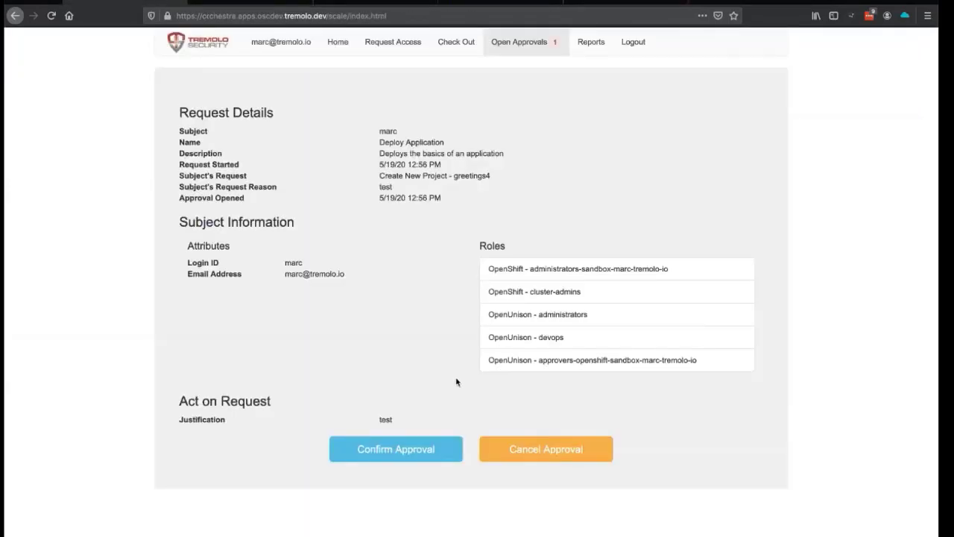
{"action": "left_click", "coordinate": [409, 445]}
- Refresh the production and development project lists to reveal greetings4-prod and greetings4-test as Active
{"action": "left_click", "coordinate": [259, 3]}
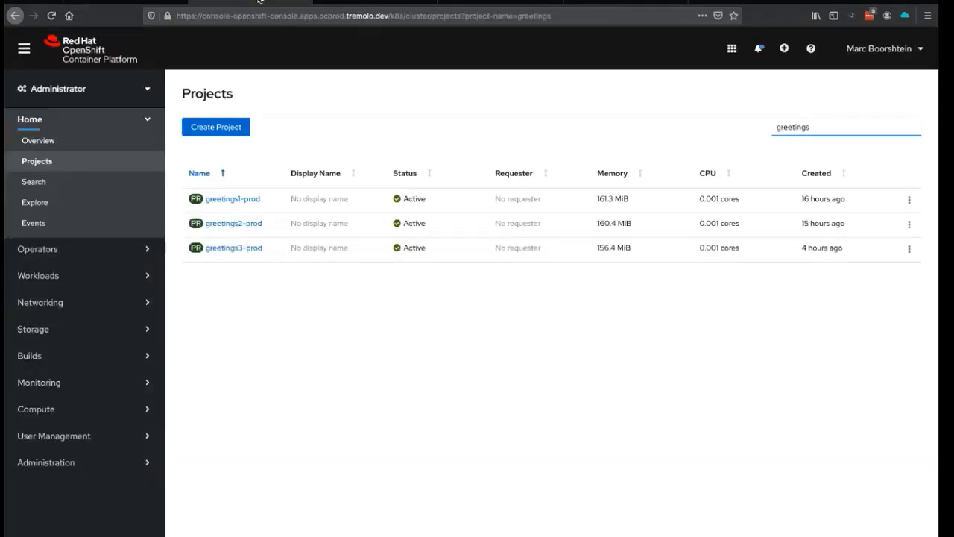
{"action": "left_click", "coordinate": [53, 15]}
{"action": "left_click", "coordinate": [385, 2]}
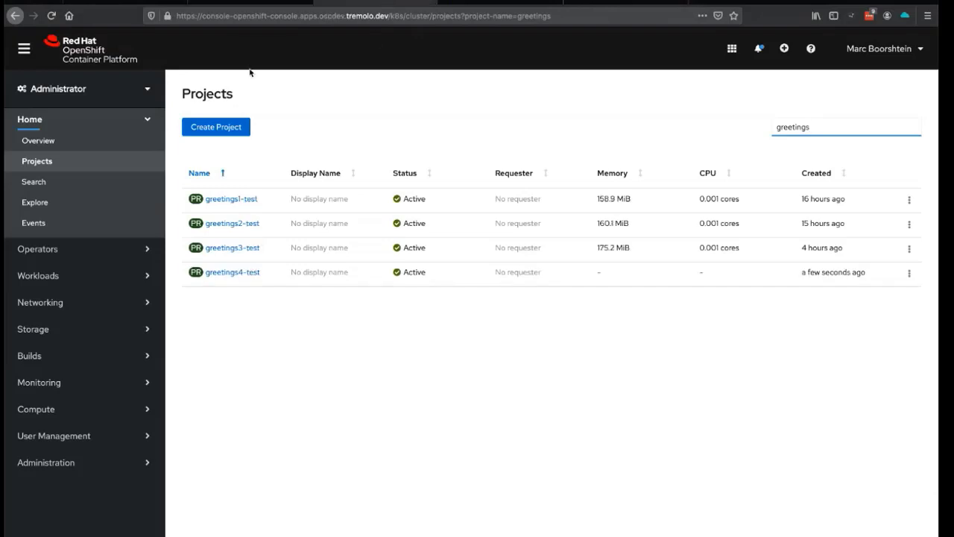
{"action": "left_click", "coordinate": [250, 2]}
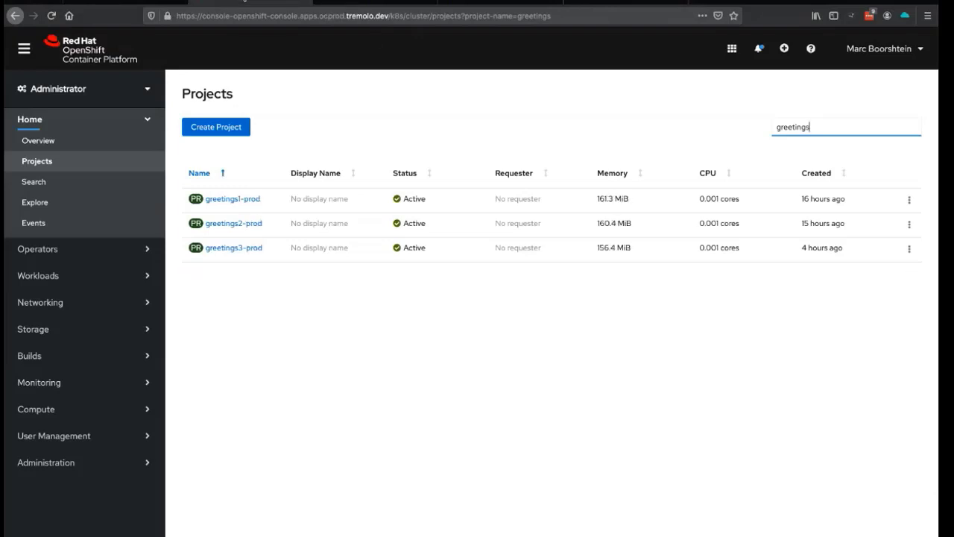
{"action": "left_click", "coordinate": [54, 25]}
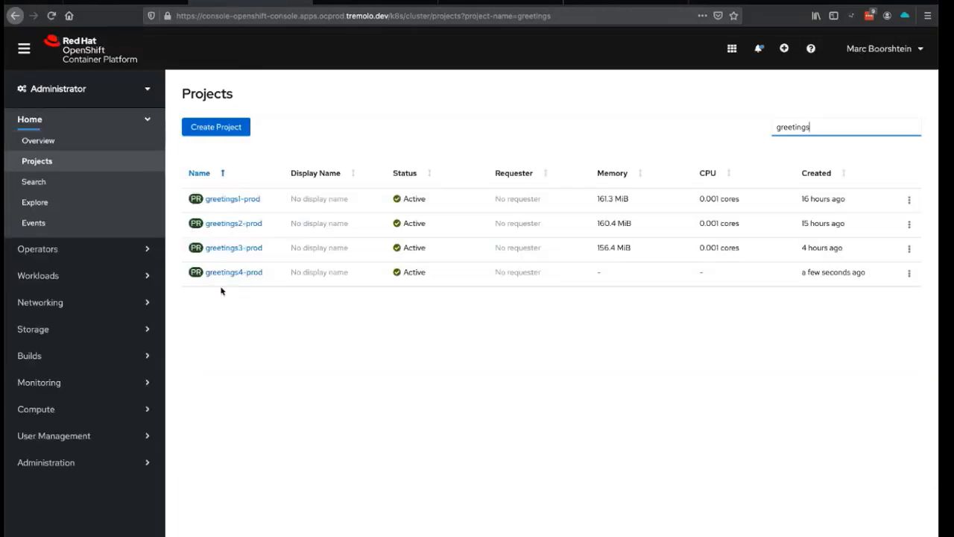
{"action": "left_click", "coordinate": [589, 4]}
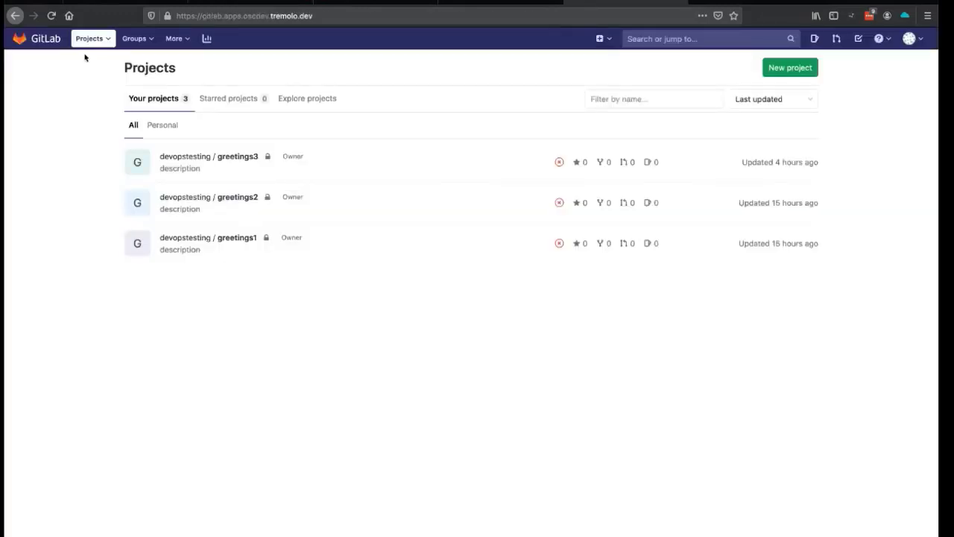
- Open the new greetings4 GitLab repository and review its push-event webhook to greetings4-pipeline
{"action": "left_click", "coordinate": [55, 19]}
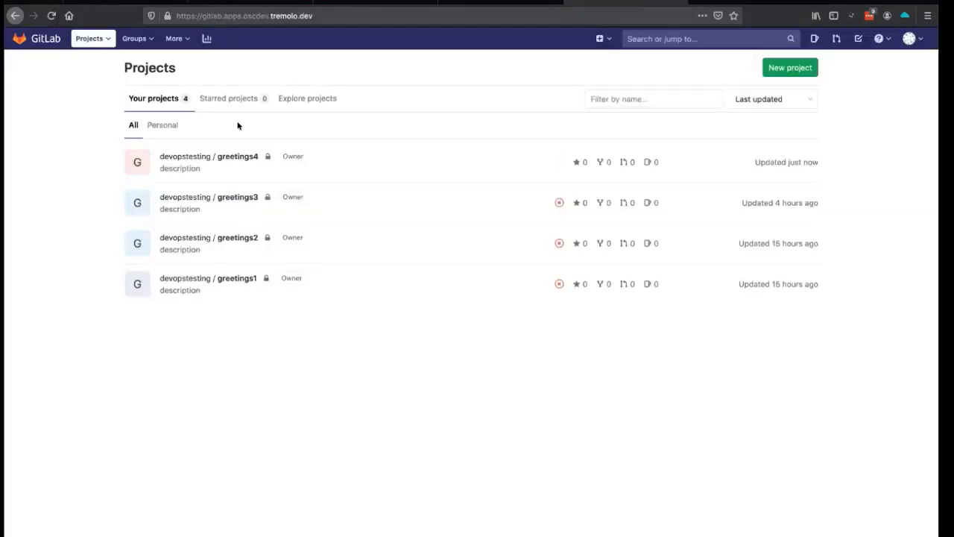
{"action": "left_click", "coordinate": [240, 161]}
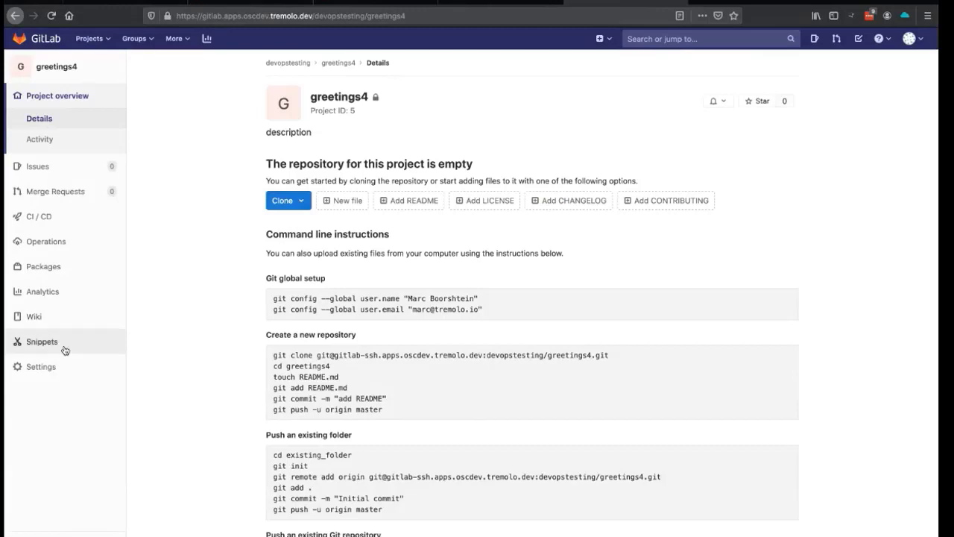
{"action": "mouse_move", "coordinate": [55, 223]}
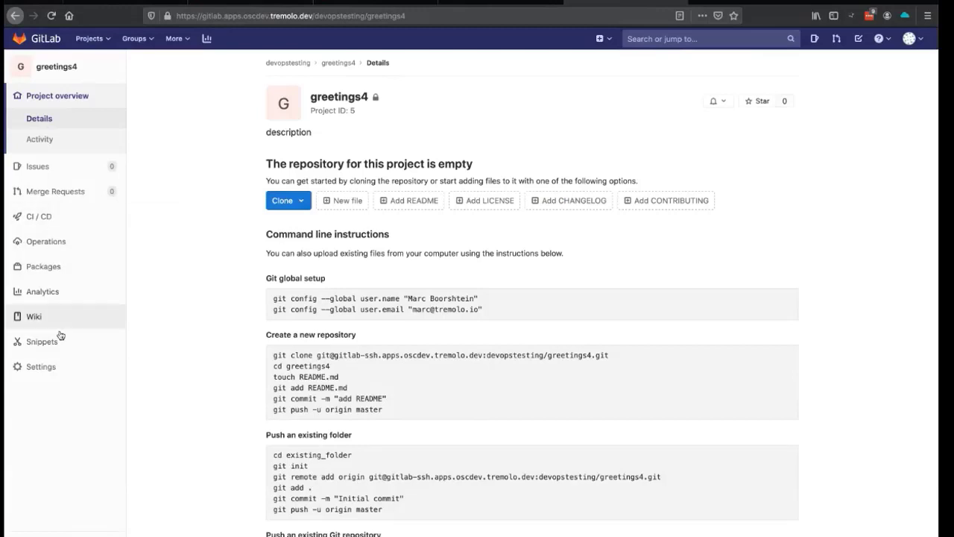
{"action": "mouse_move", "coordinate": [51, 381]}
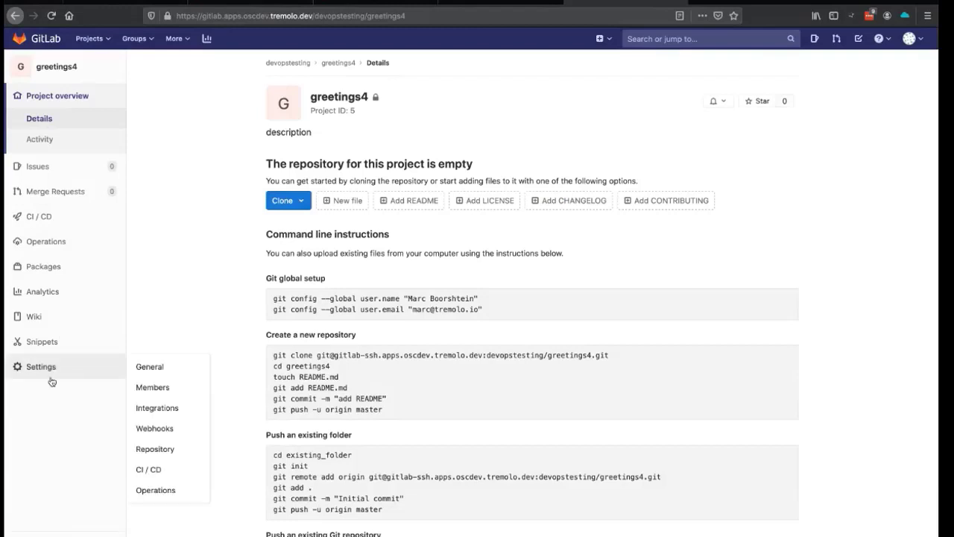
{"action": "left_click", "coordinate": [165, 407]}
{"action": "left_click", "coordinate": [164, 430]}
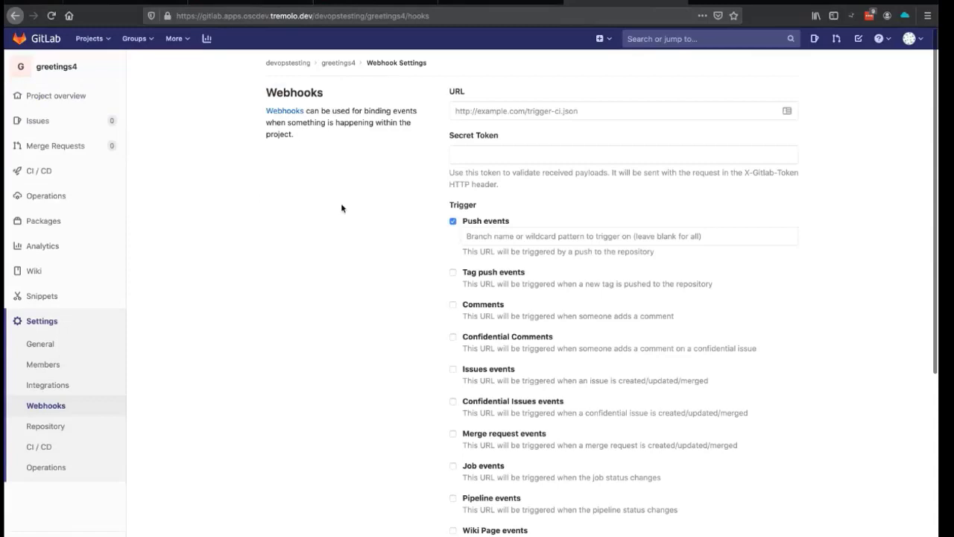
{"action": "scroll", "coordinate": [341, 207], "scroll_direction": "down", "scroll_amount": 5}
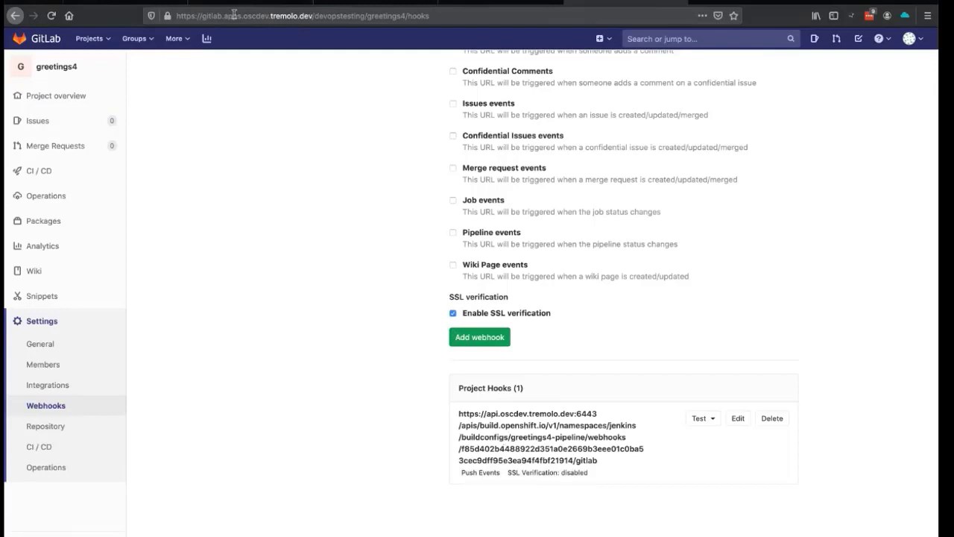
{"action": "scroll", "coordinate": [259, 149], "scroll_direction": "up", "scroll_amount": 5}
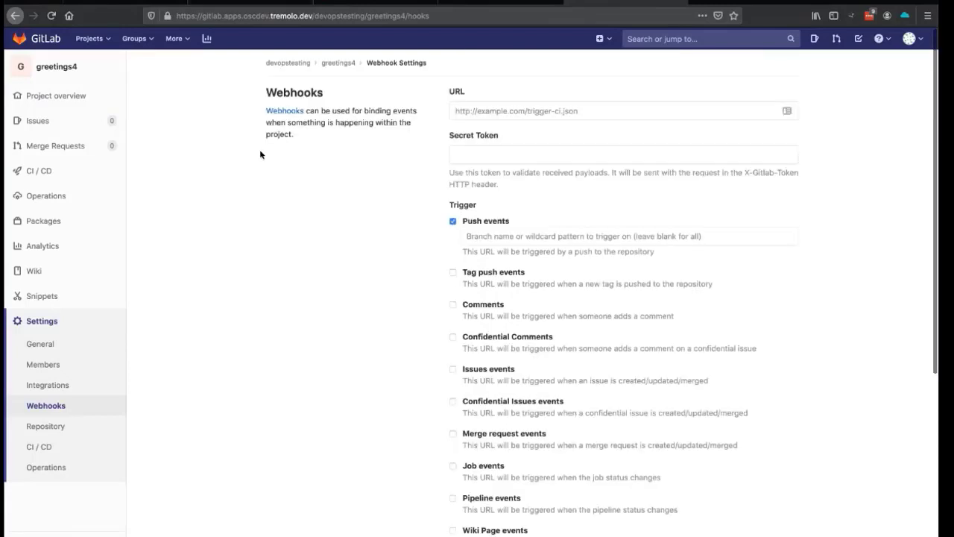
{"action": "left_click", "coordinate": [234, 3]}
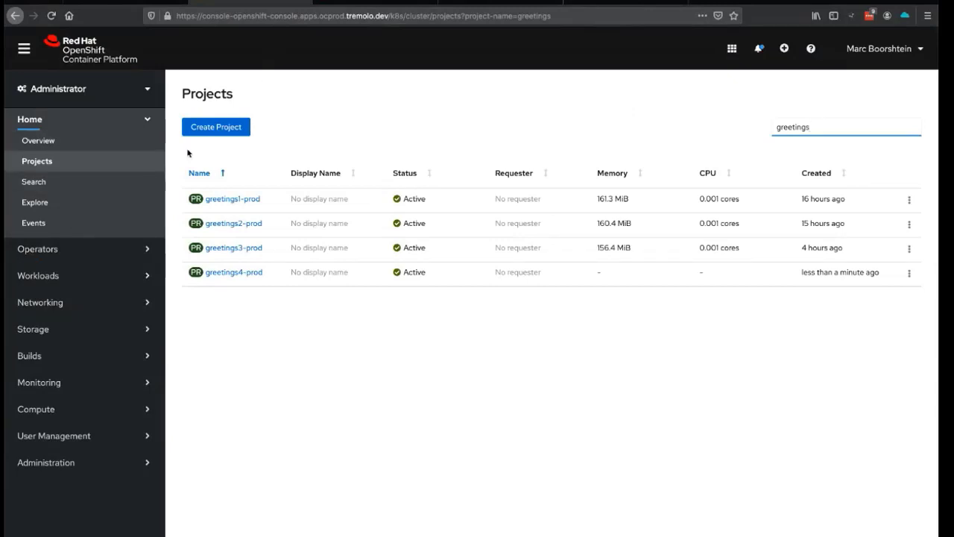
- Filter projects for 'jenkins' and open the jenkins project's 8 Build Configs, including greetings4
{"action": "double_click", "coordinate": [820, 129]}
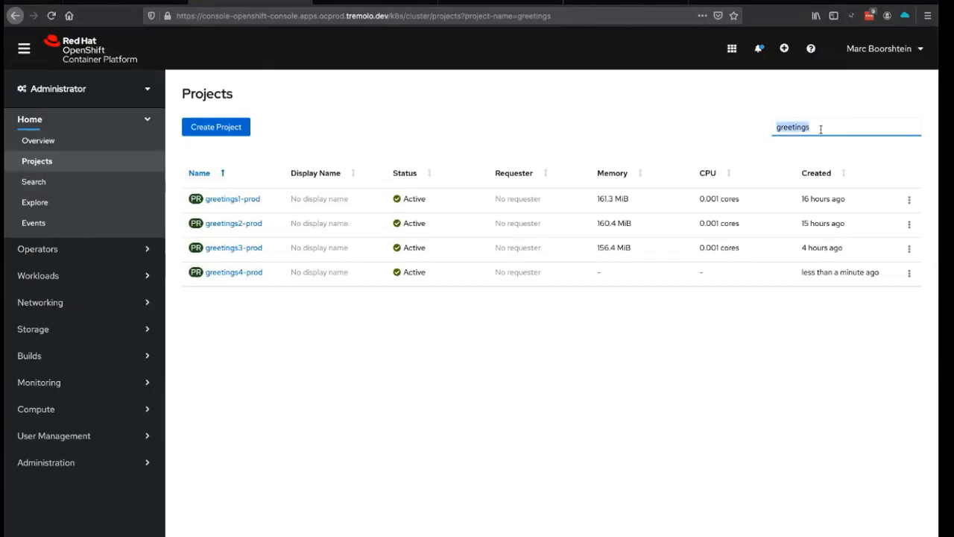
{"action": "type", "text": "jenkins"}
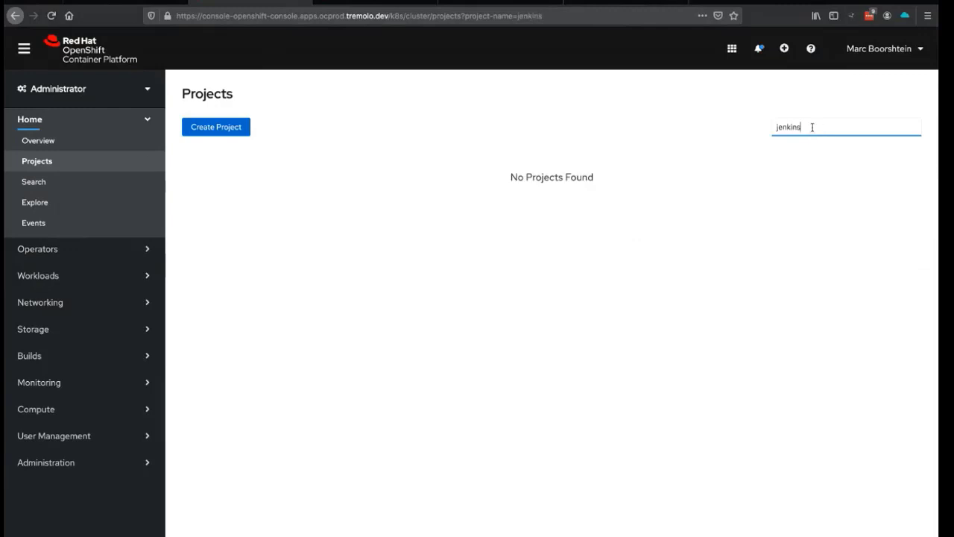
{"action": "left_click", "coordinate": [342, 2]}
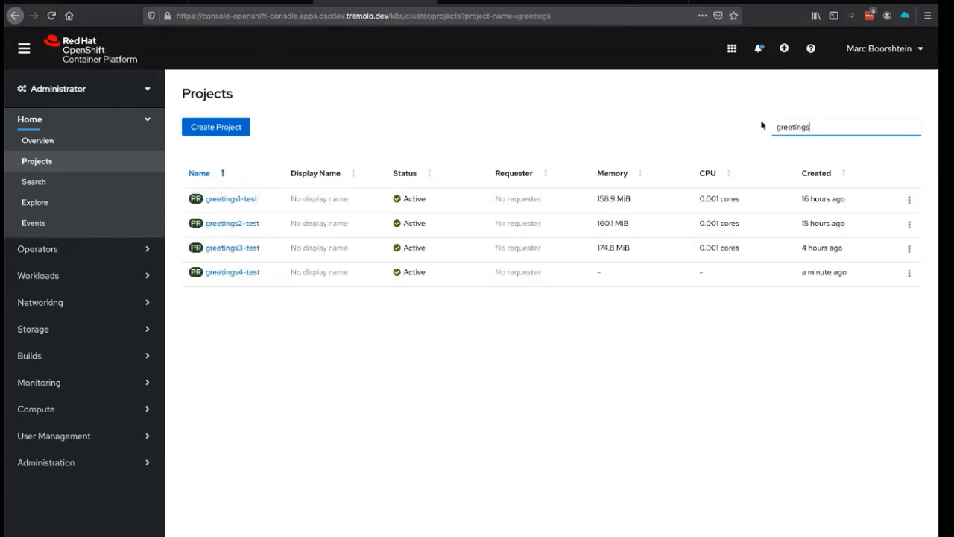
{"action": "double_click", "coordinate": [830, 121]}
{"action": "type", "text": "jenm"}
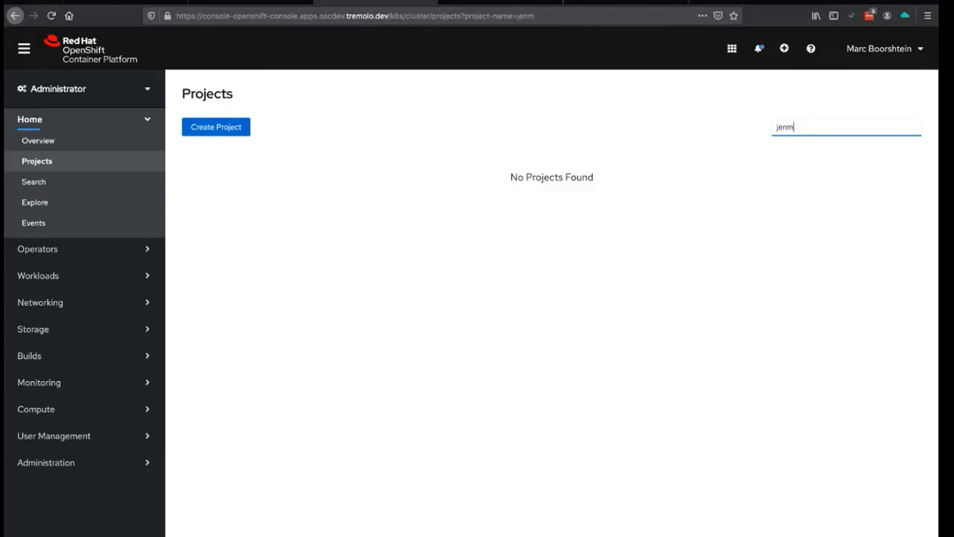
{"action": "key", "text": "BackSpace"}
{"action": "type", "text": "kins"}
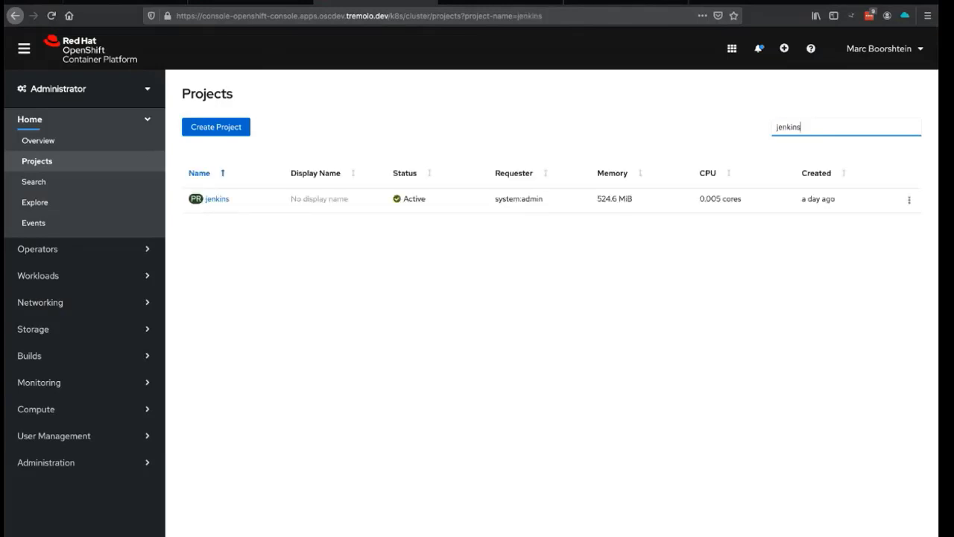
{"action": "left_click", "coordinate": [217, 199]}
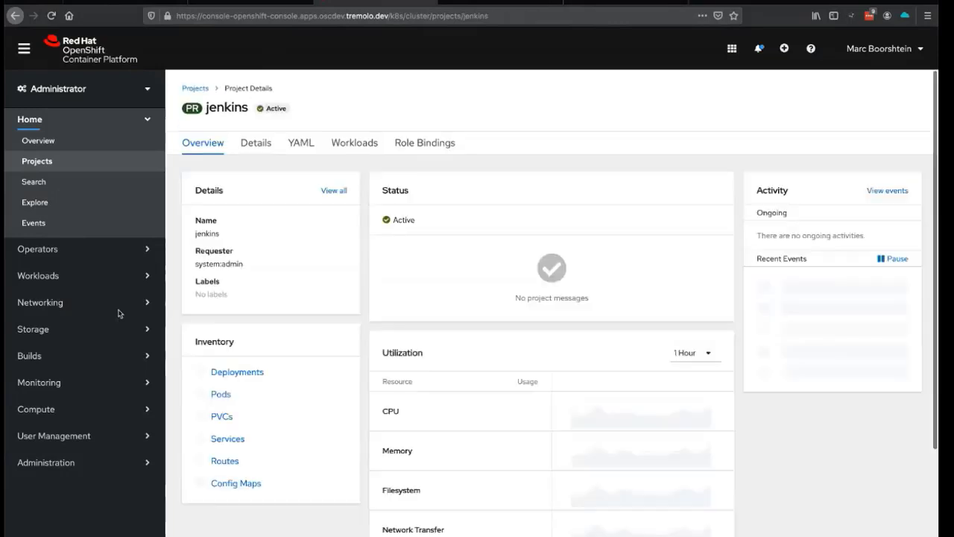
{"action": "left_click", "coordinate": [95, 355]}
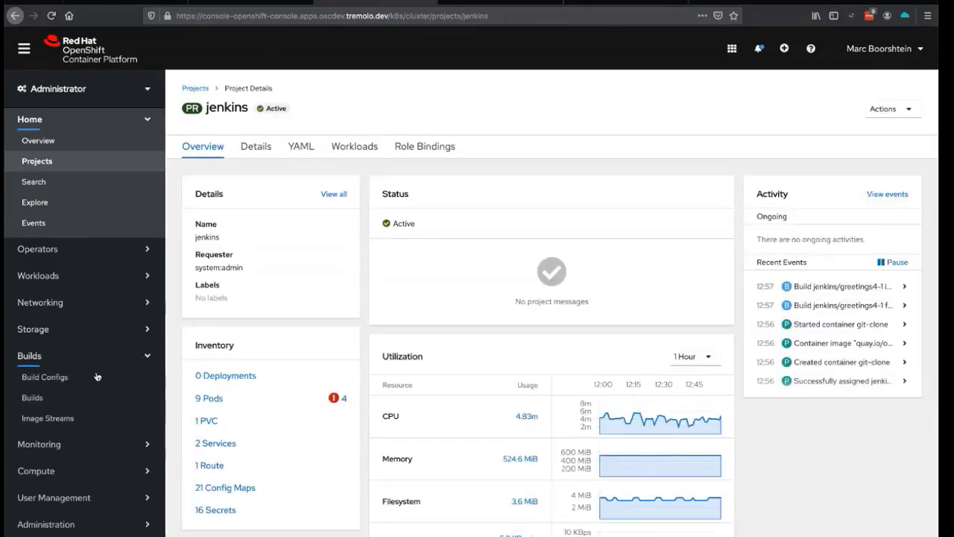
{"action": "left_click", "coordinate": [86, 381]}
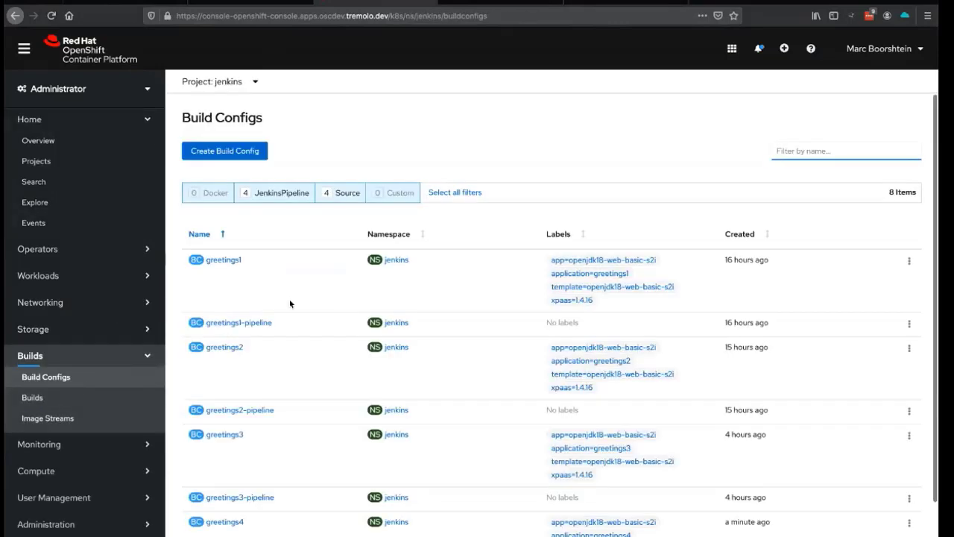
- Open the greetings4-pipeline build config and review its Jenkins script, Serial run policy and triggers
{"action": "scroll", "coordinate": [290, 303], "scroll_direction": "down", "scroll_amount": 1}
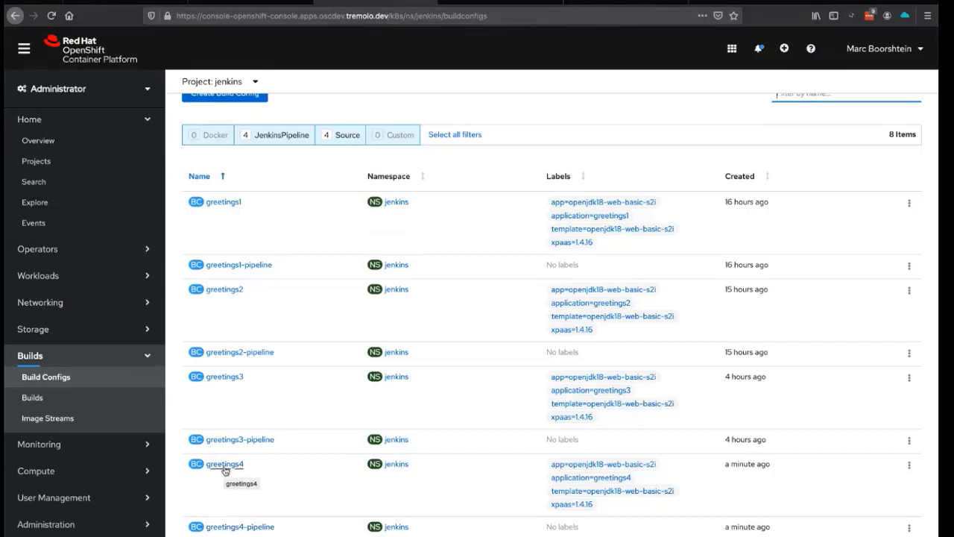
{"action": "left_click", "coordinate": [227, 528]}
{"action": "scroll", "coordinate": [380, 437], "scroll_direction": "down", "scroll_amount": 5}
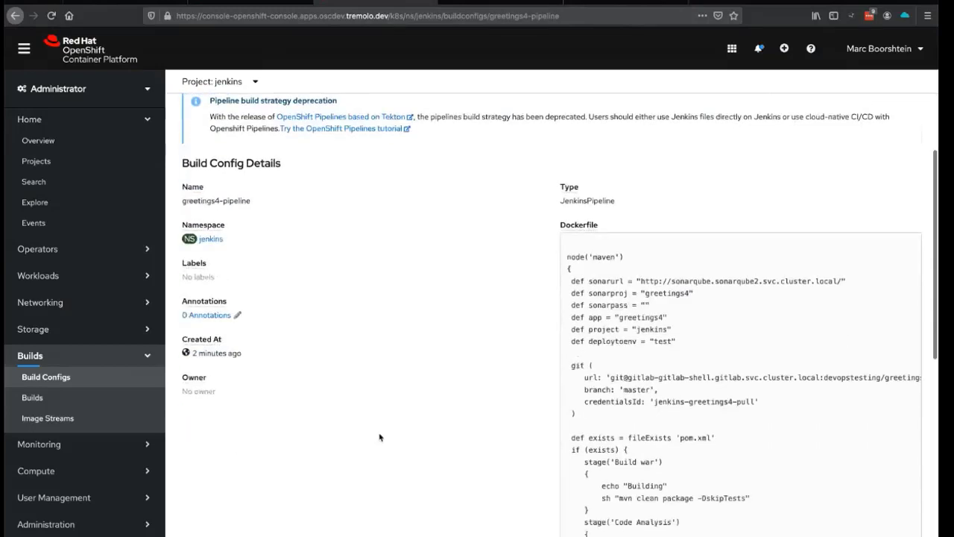
{"action": "scroll", "coordinate": [379, 437], "scroll_direction": "down", "scroll_amount": 3}
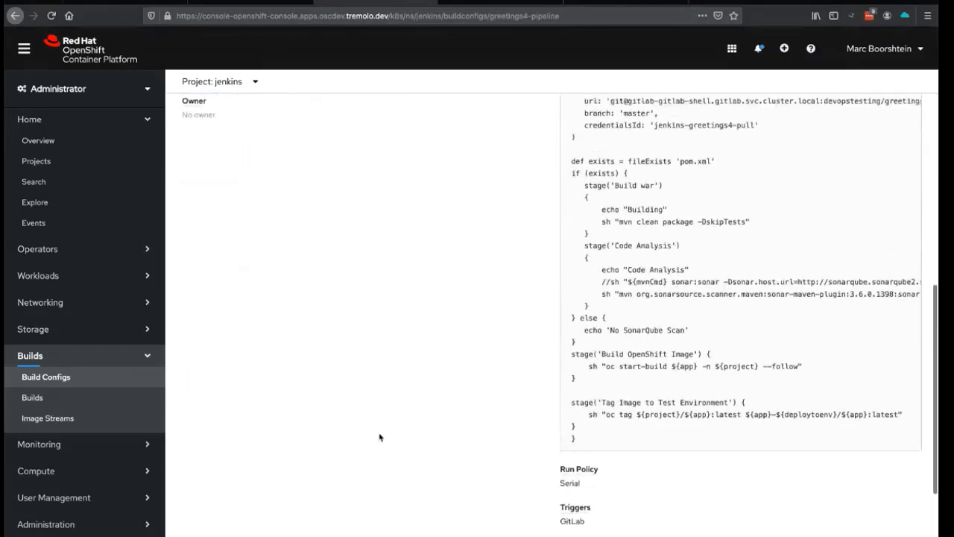
{"action": "scroll", "coordinate": [380, 437], "scroll_direction": "up", "scroll_amount": 2}
{"action": "scroll", "coordinate": [380, 437], "scroll_direction": "up", "scroll_amount": 2}
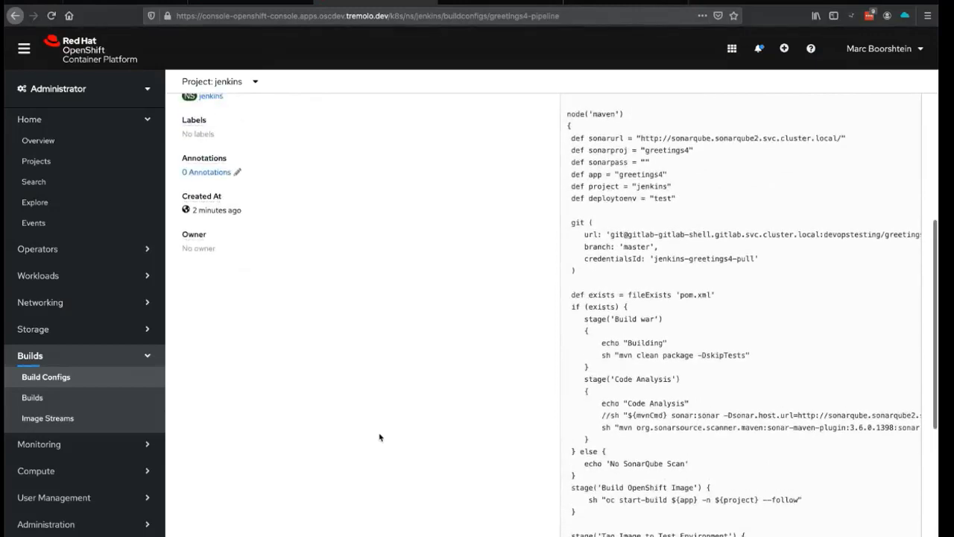
{"action": "scroll", "coordinate": [380, 436], "scroll_direction": "up", "scroll_amount": 1}
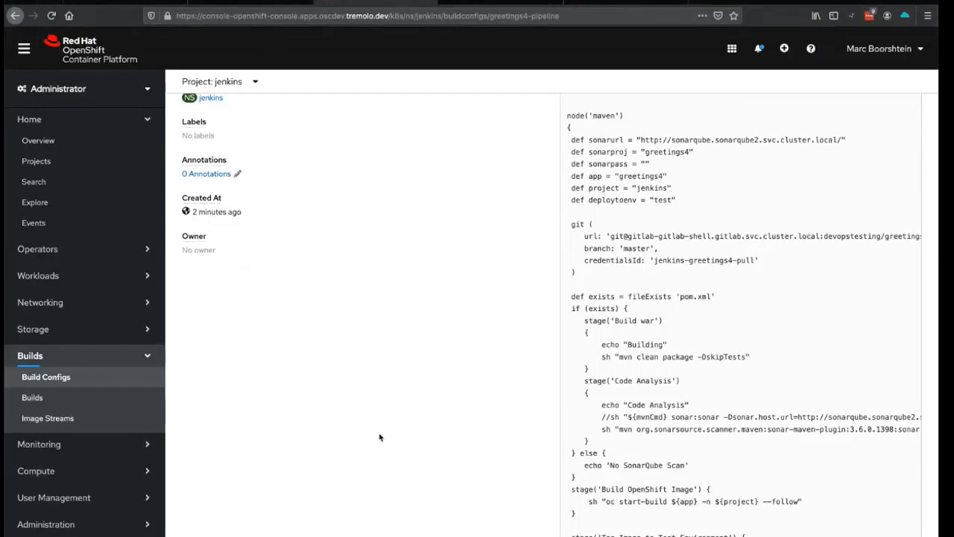
{"action": "scroll", "coordinate": [566, 437], "scroll_direction": "down", "scroll_amount": 1}
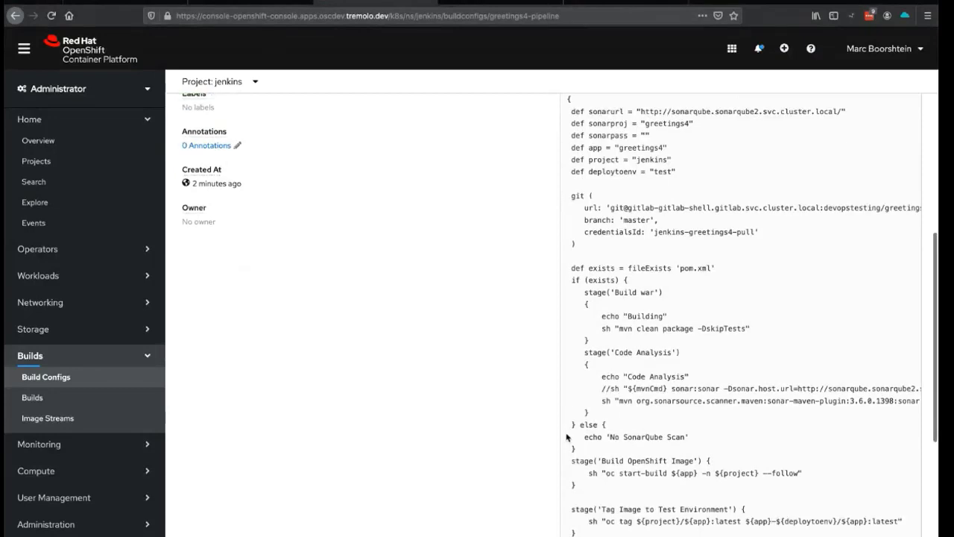
{"action": "scroll", "coordinate": [567, 437], "scroll_direction": "down", "scroll_amount": 1}
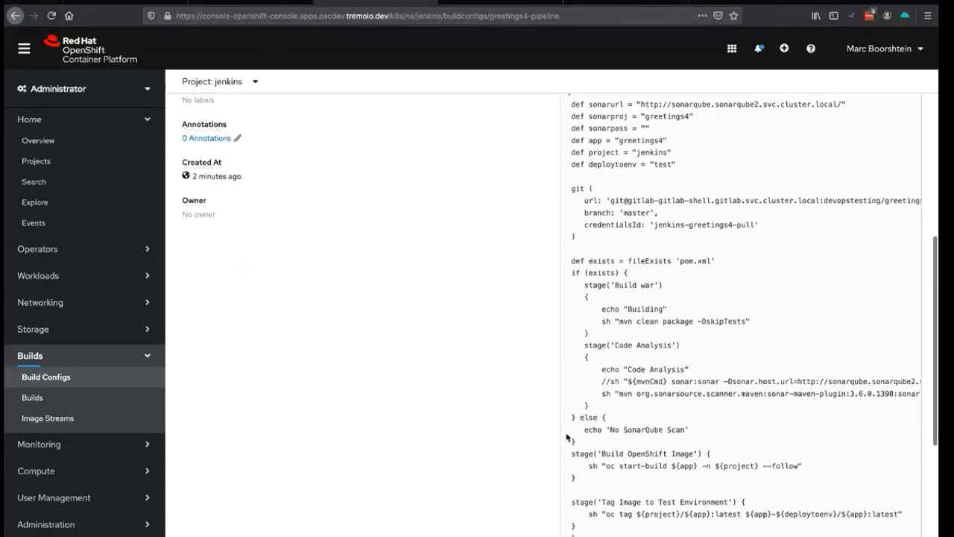
{"action": "scroll", "coordinate": [567, 438], "scroll_direction": "down", "scroll_amount": 2}
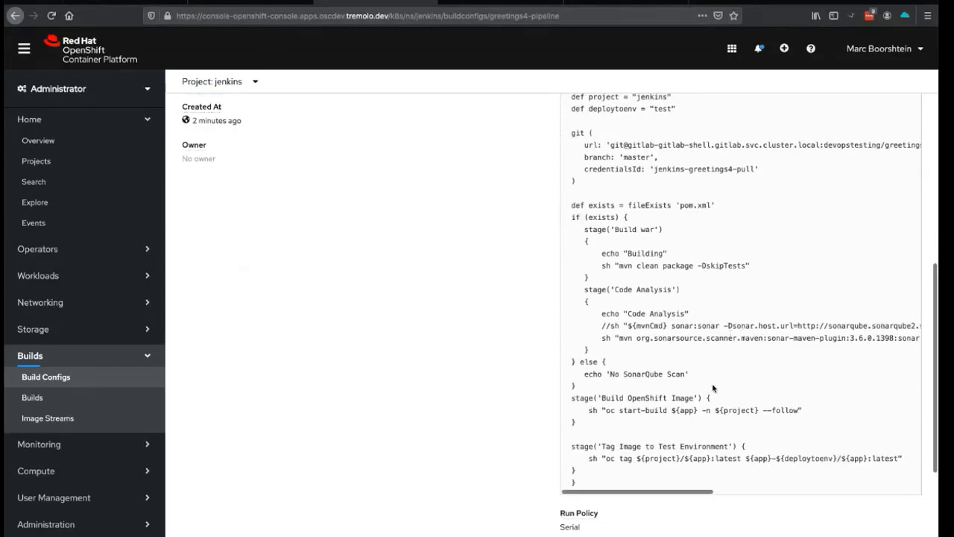
{"action": "scroll", "coordinate": [712, 383], "scroll_direction": "down", "scroll_amount": 1}
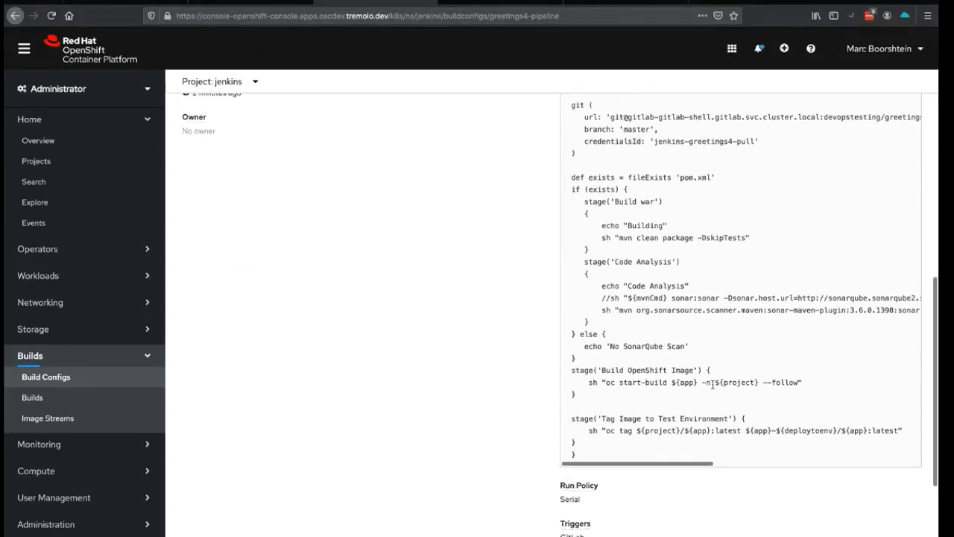
{"action": "scroll", "coordinate": [712, 385], "scroll_direction": "down", "scroll_amount": 1}
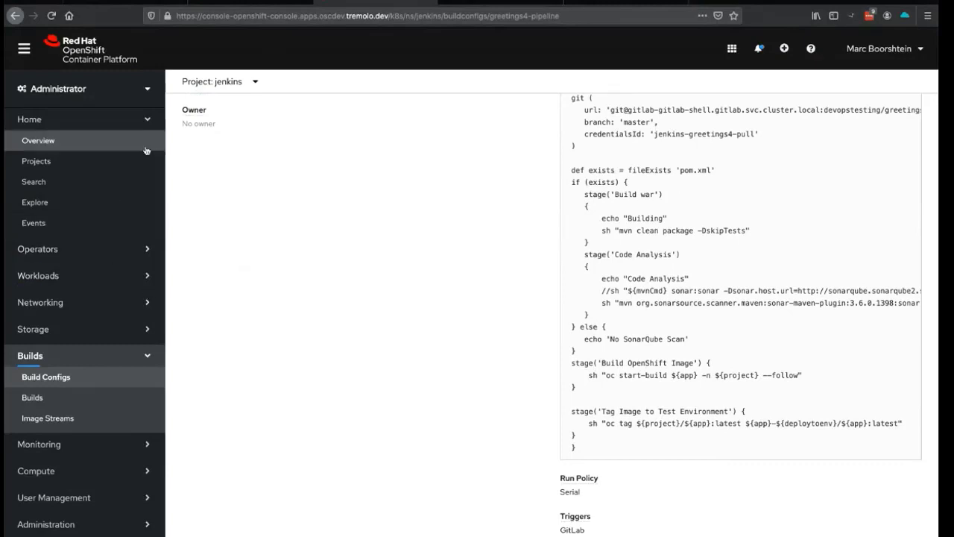
{"action": "left_click", "coordinate": [231, 82]}
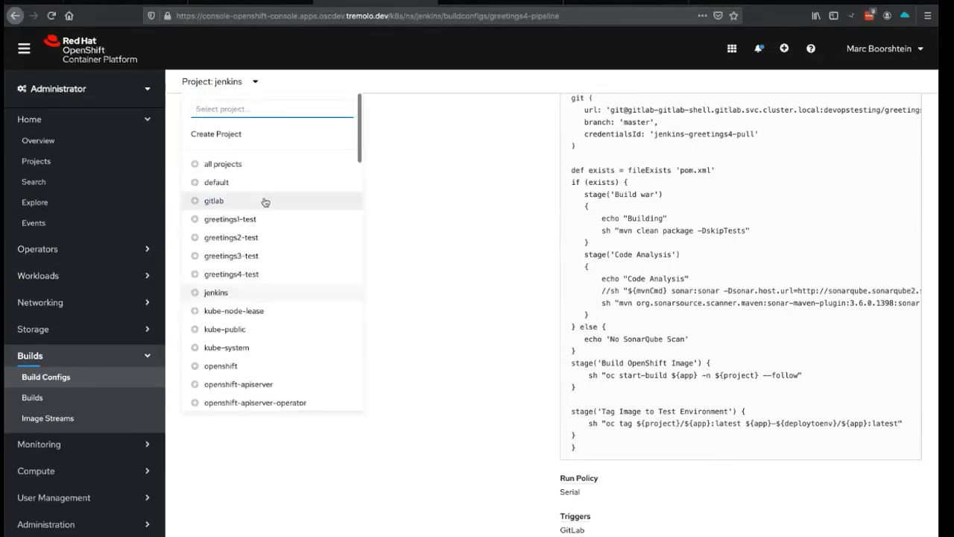
- Switch to greetings4-test and open its greetings4 image stream, which has 0 images
{"action": "scroll", "coordinate": [265, 201], "scroll_direction": "down", "scroll_amount": 1}
{"action": "left_click", "coordinate": [232, 232]}
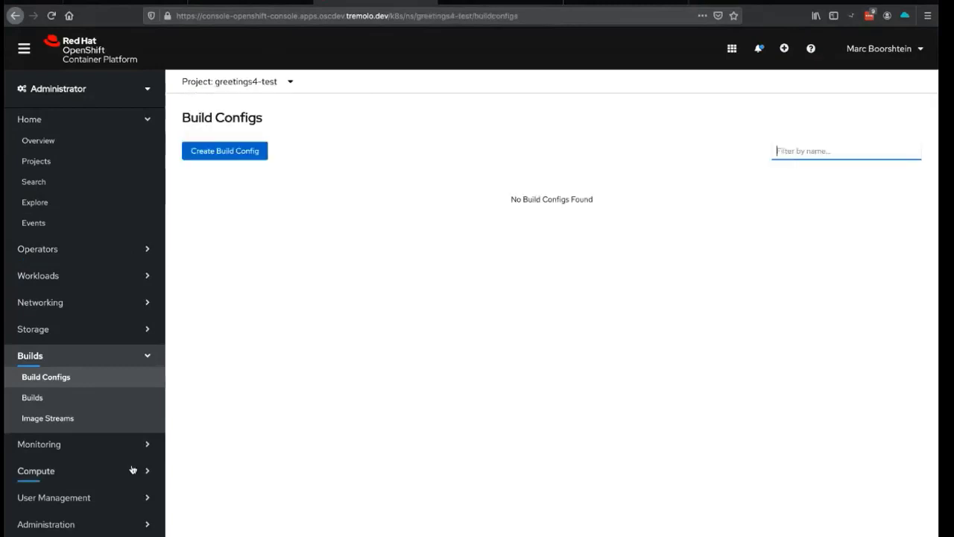
{"action": "left_click", "coordinate": [103, 420]}
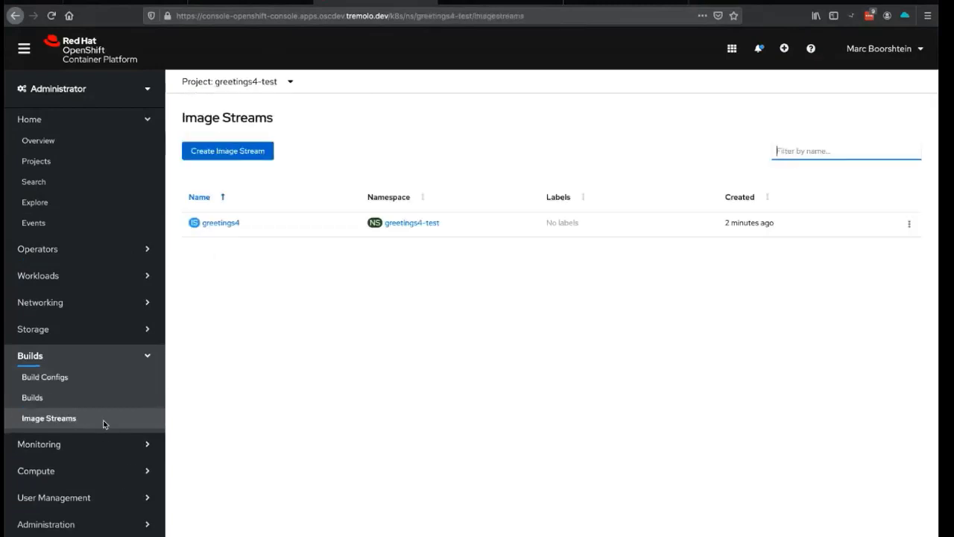
{"action": "left_click", "coordinate": [217, 223]}
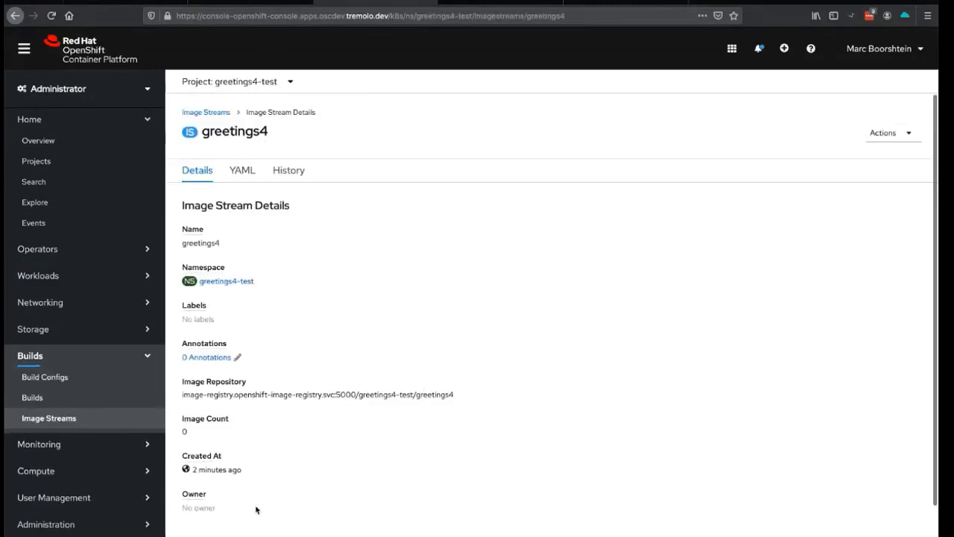
{"action": "scroll", "coordinate": [253, 517], "scroll_direction": "down", "scroll_amount": 1}
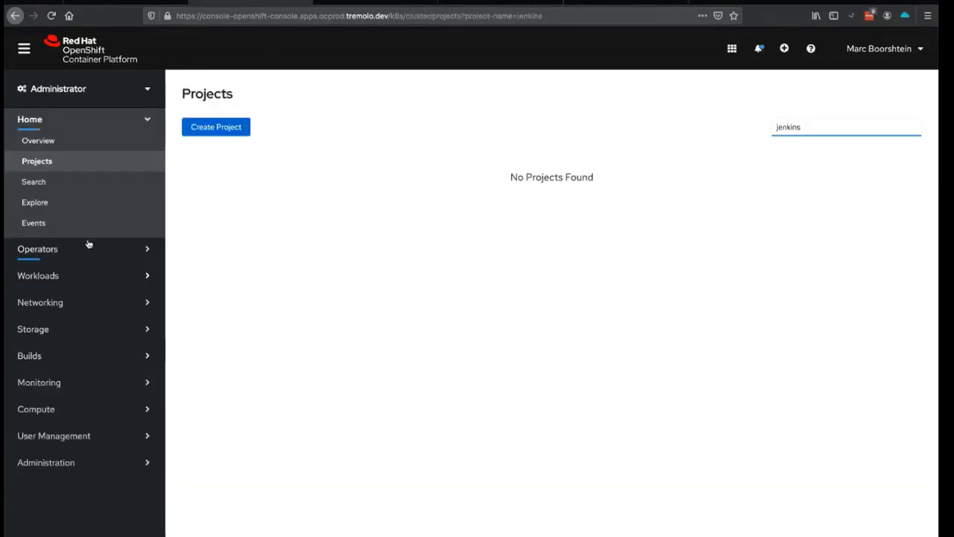
- Filter the prod console's projects for 'greetings4' and open greetings4-prod
{"action": "double_click", "coordinate": [792, 127]}
{"action": "type", "text": "greetings4"}
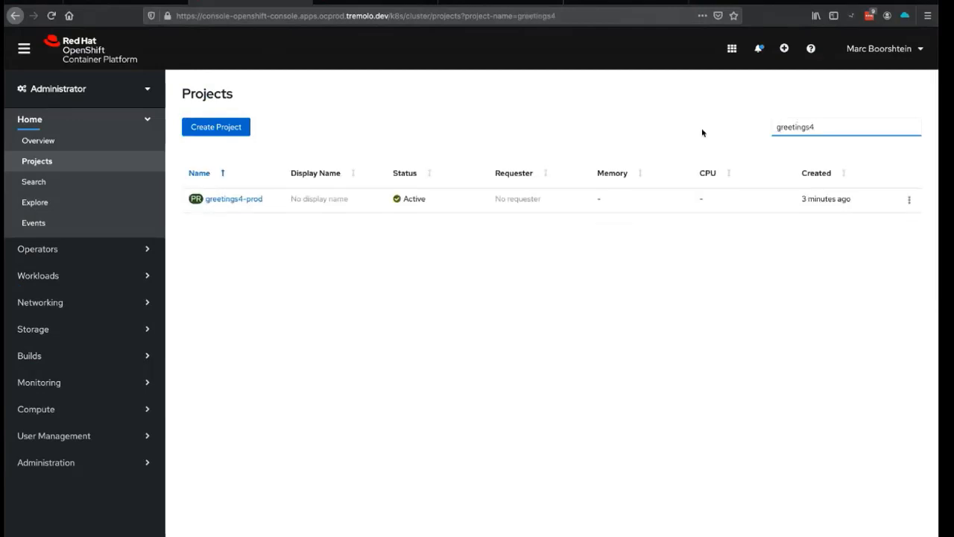
{"action": "left_click", "coordinate": [234, 199]}
- Open the greetings4 image stream under Builds > Image Streams, confirming it has 0 images
{"action": "left_click", "coordinate": [81, 356]}
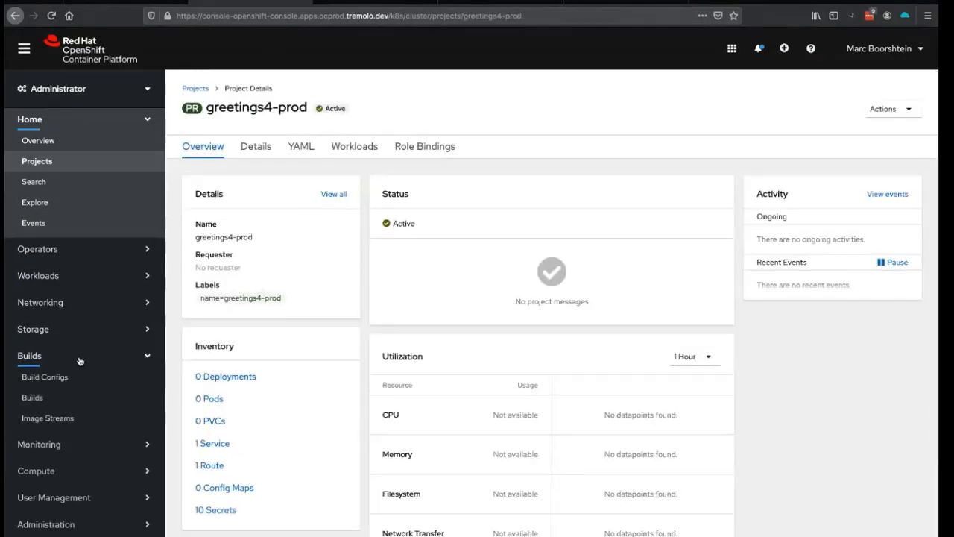
{"action": "left_click", "coordinate": [46, 417]}
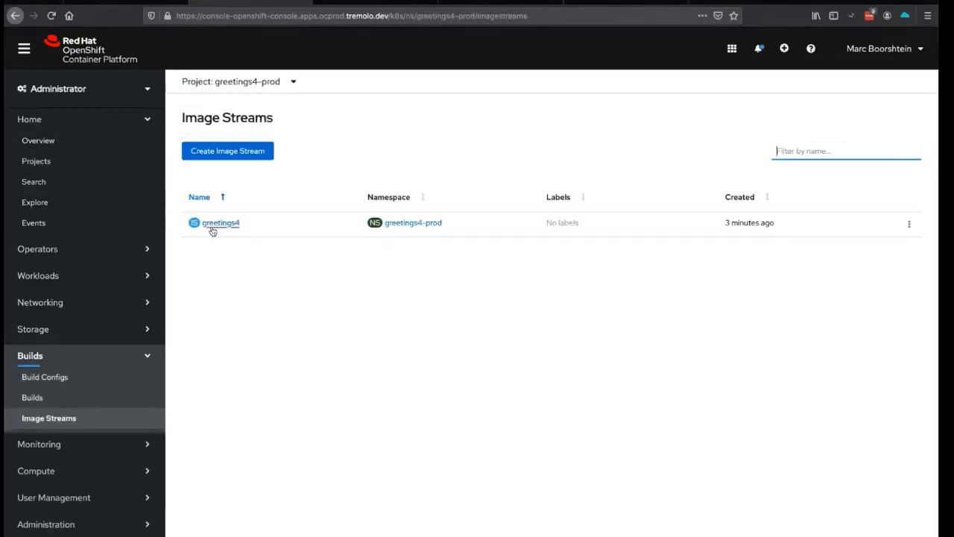
{"action": "left_click", "coordinate": [216, 223]}
{"action": "scroll", "coordinate": [294, 325], "scroll_direction": "down", "scroll_amount": 1}
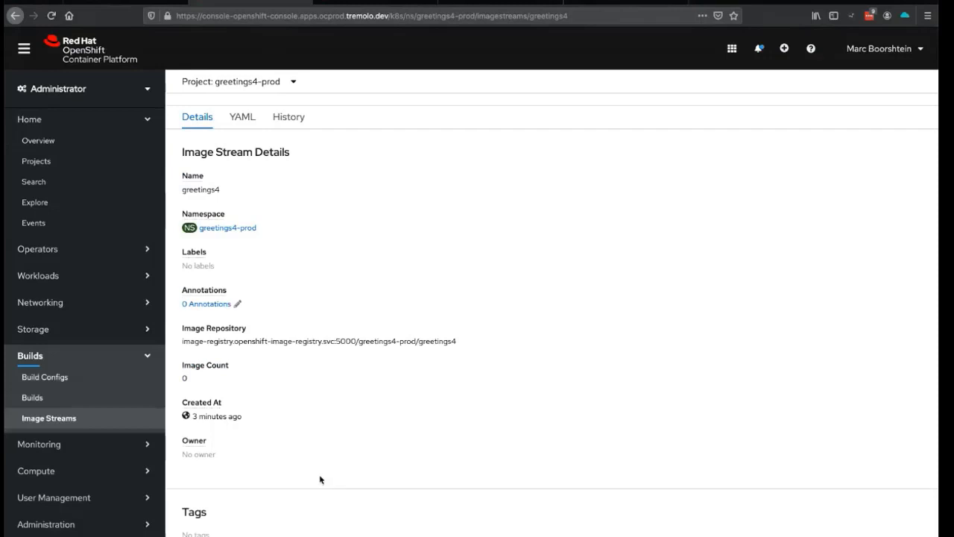
{"action": "left_click", "coordinate": [582, 4]}
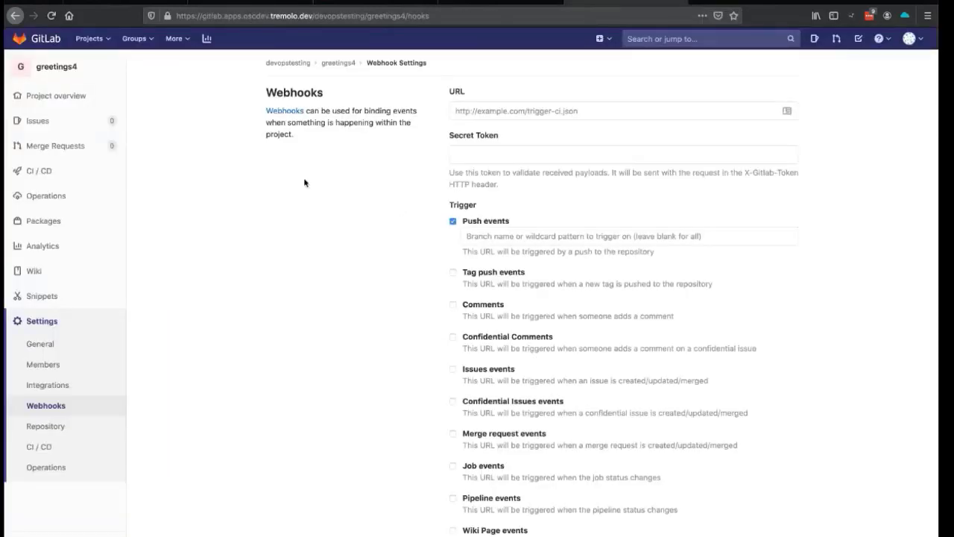
- Copy the empty greetings4 repository's SSH clone address from its project overview
{"action": "left_click", "coordinate": [43, 97]}
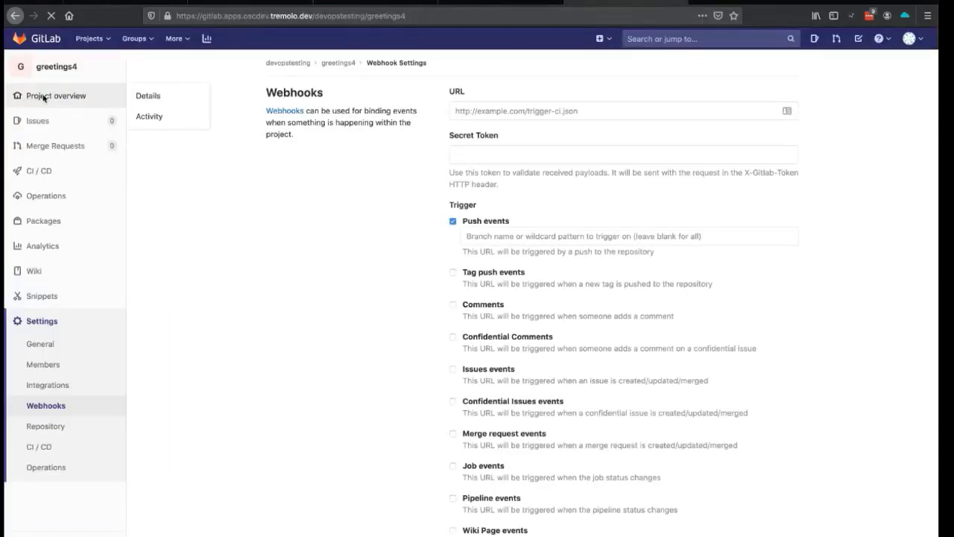
{"action": "left_click", "coordinate": [291, 201]}
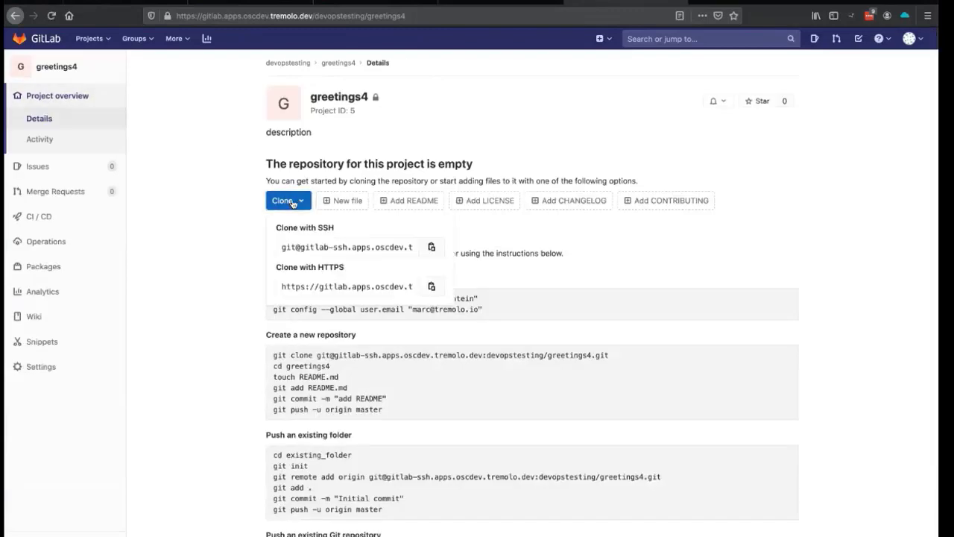
{"action": "left_click", "coordinate": [430, 247]}
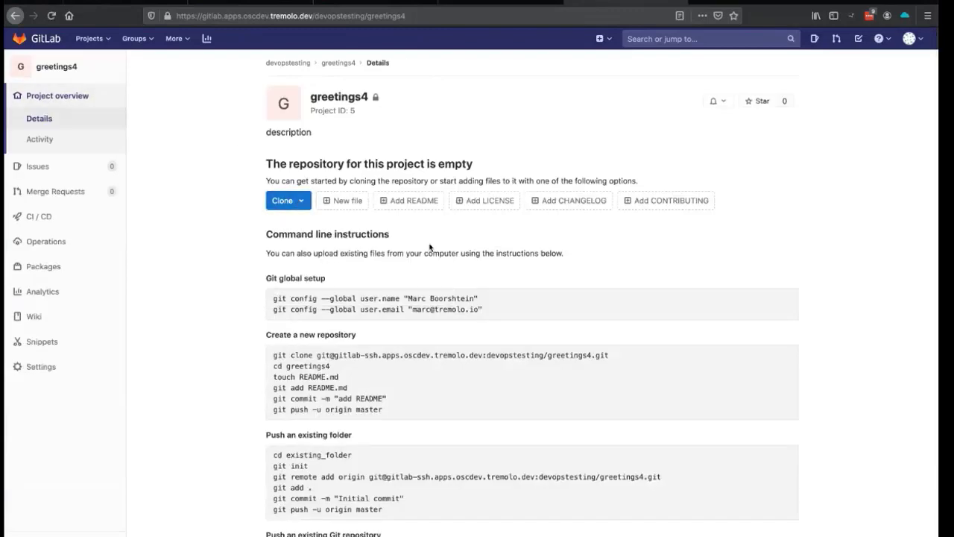
{"action": "key", "text": "super+Tab"}
{"action": "key", "text": "super+Tab"}
{"action": "key", "text": "super+Tab"}
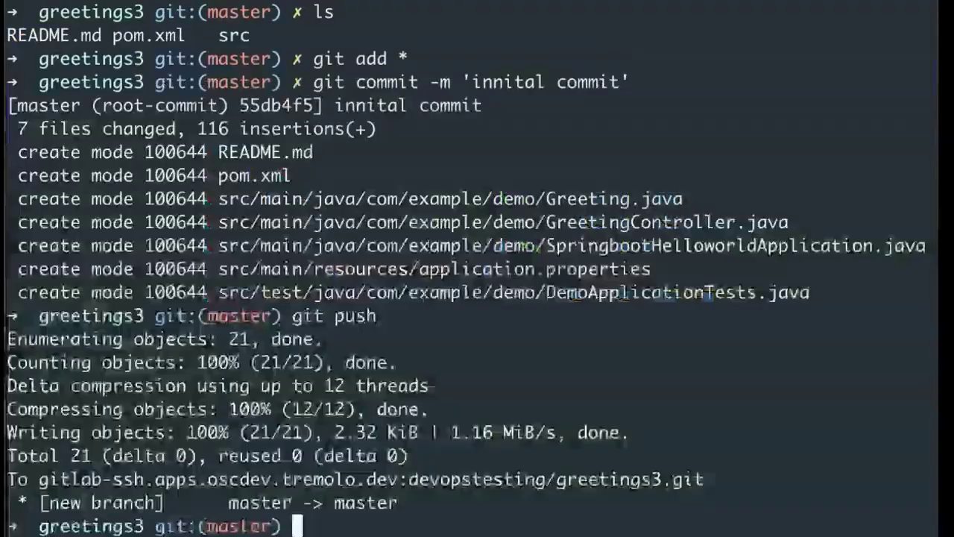
- Clone the greetings4 repository into the parent git-tmp folder, correcting the 'gi' typo
{"action": "type", "text": "cd .."}
{"action": "key", "text": "Return"}
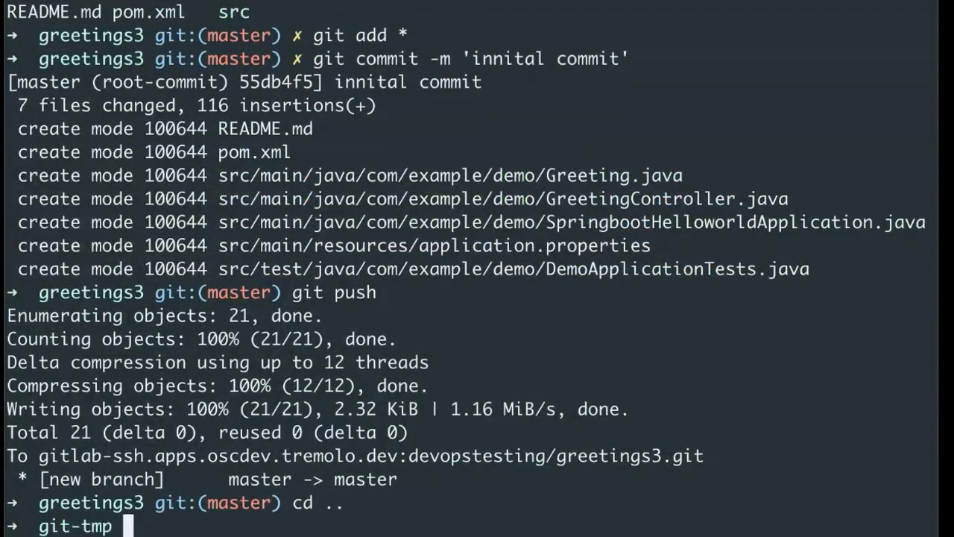
{"action": "type", "text": "gi clone"}
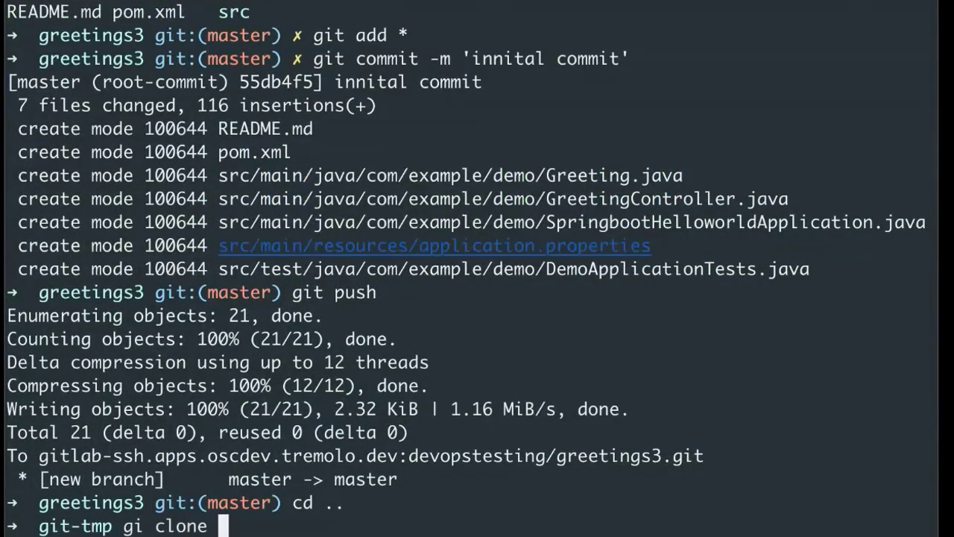
{"action": "key", "text": "super+v"}
{"action": "key", "text": "Return"}
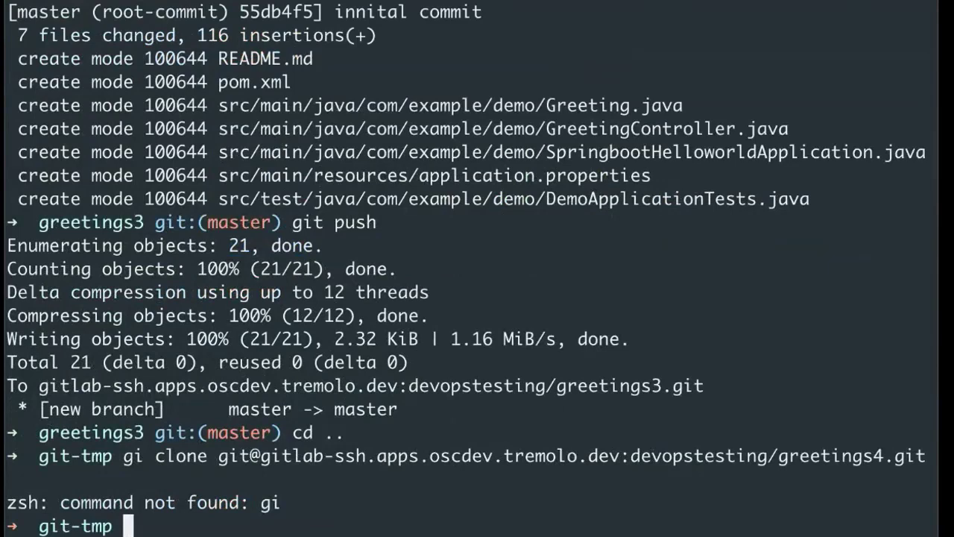
{"action": "key", "text": "Up"}
{"action": "key", "text": "ctrl+a"}
{"action": "key", "text": "Right"}
{"action": "key", "text": "Right"}
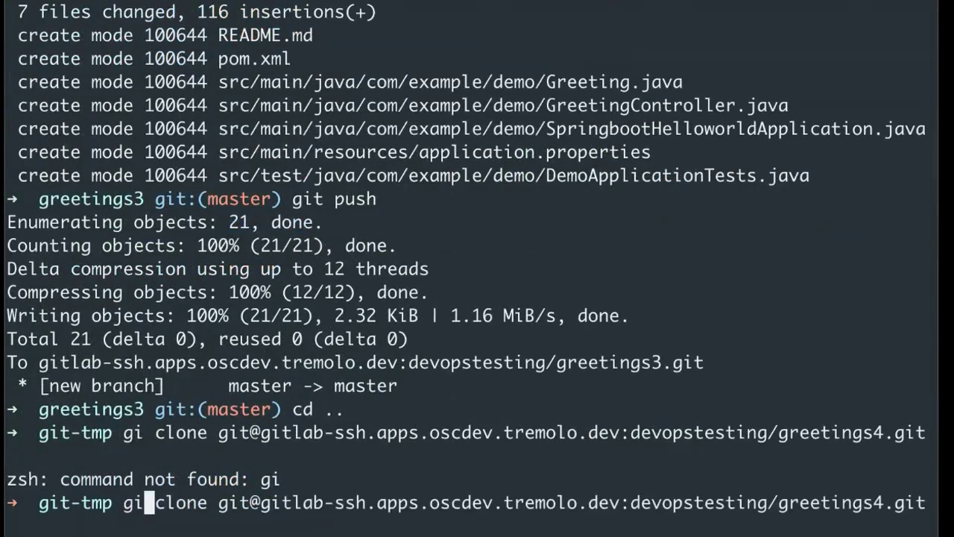
{"action": "type", "text": "t"}
{"action": "key", "text": "Return"}
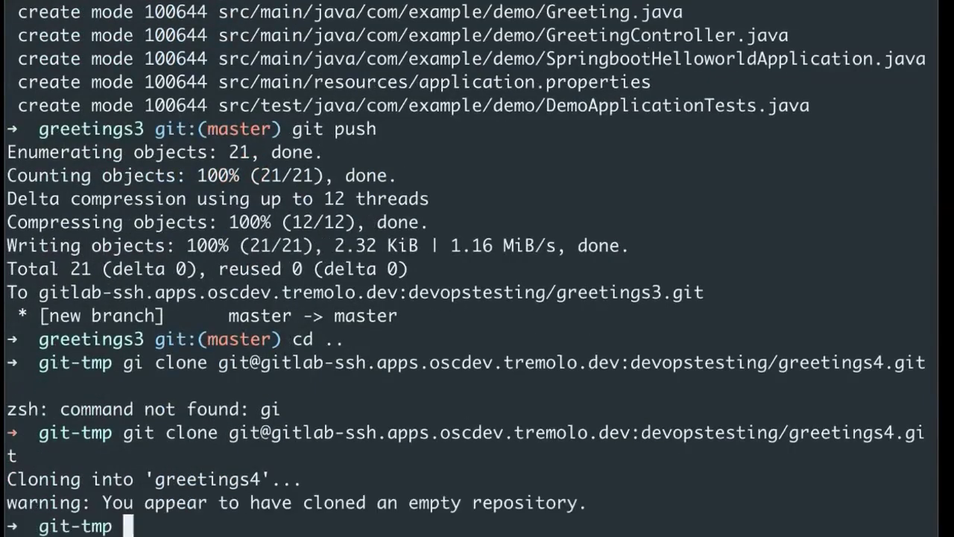
- From greetings3, export HEAD as ../greetings4/data.tar with git archive --format=tar
{"action": "type", "text": "cd "}
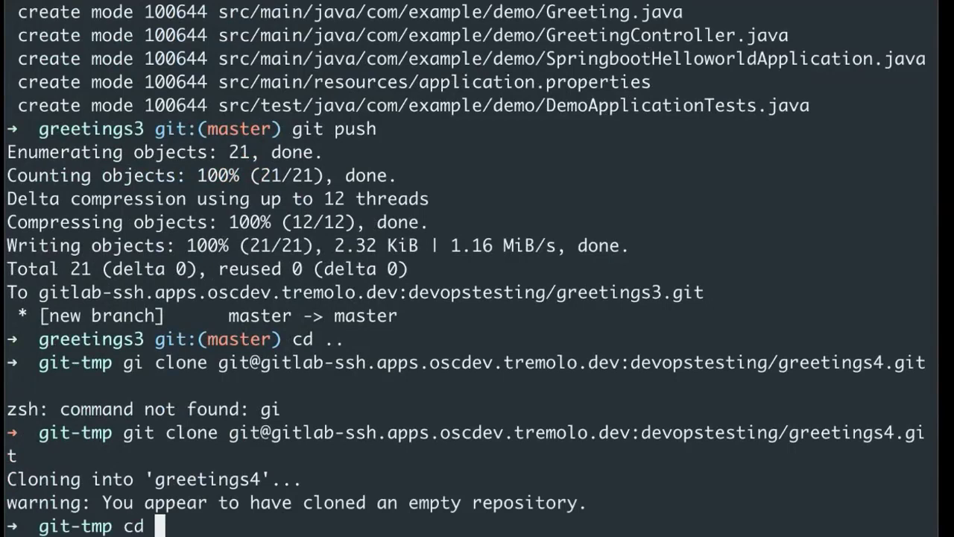
{"action": "type", "text": "greetings3"}
{"action": "key", "text": "Tab"}
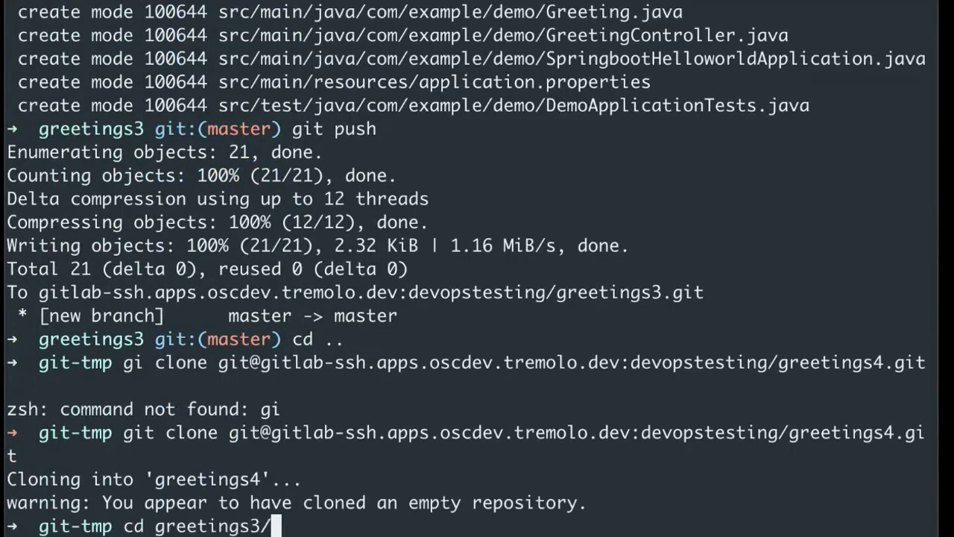
{"action": "key", "text": "Return"}
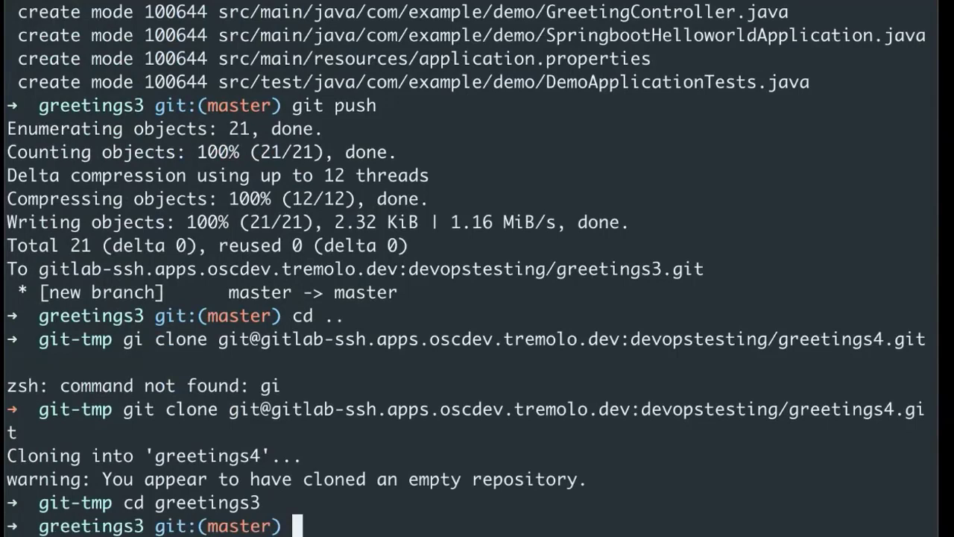
{"action": "type", "text": "git n"}
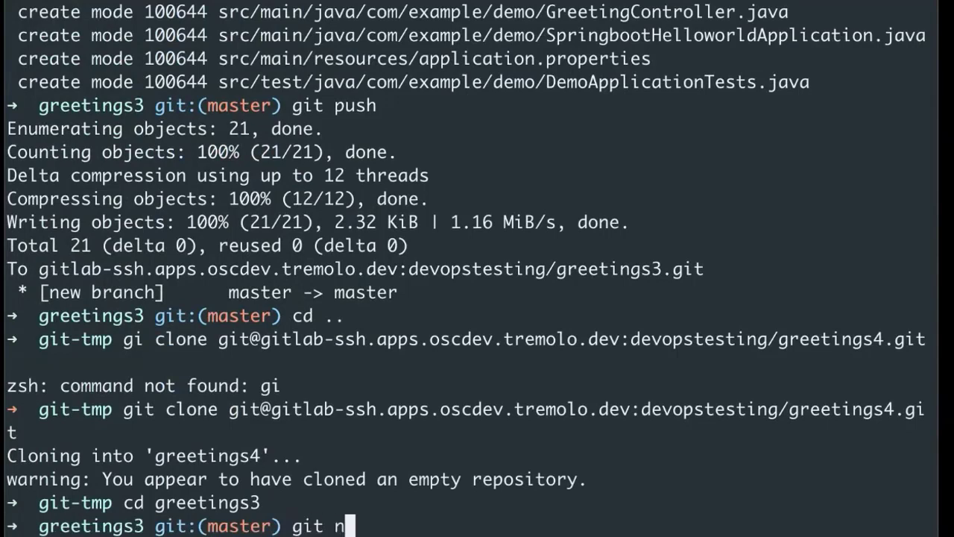
{"action": "key", "text": "BackSpace"}
{"action": "type", "text": "--for"}
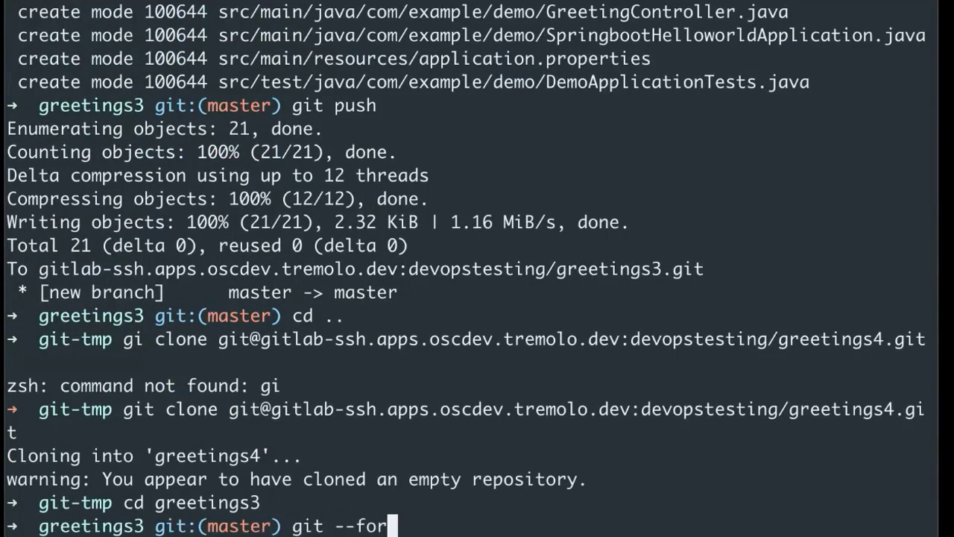
{"action": "type", "text": "mat=ta"}
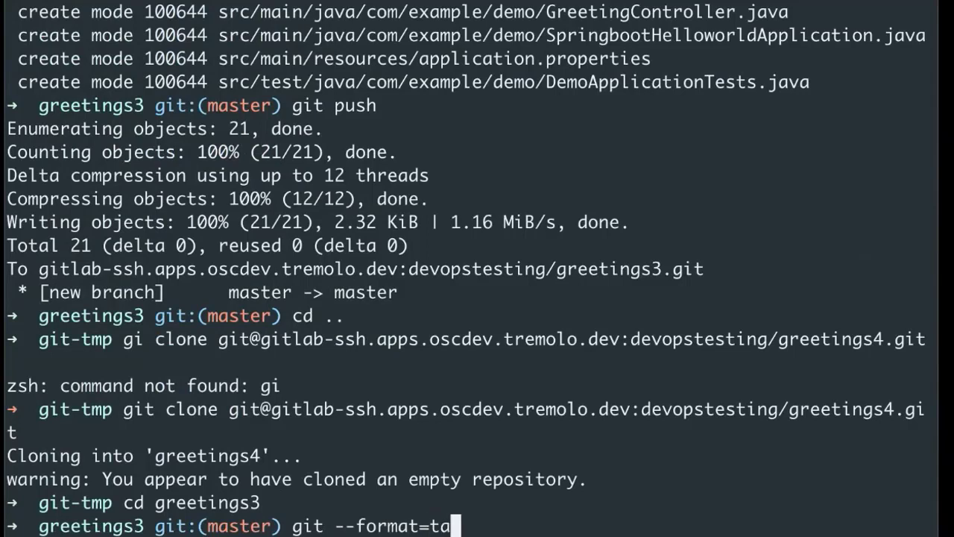
{"action": "type", "text": "r  HEAD "}
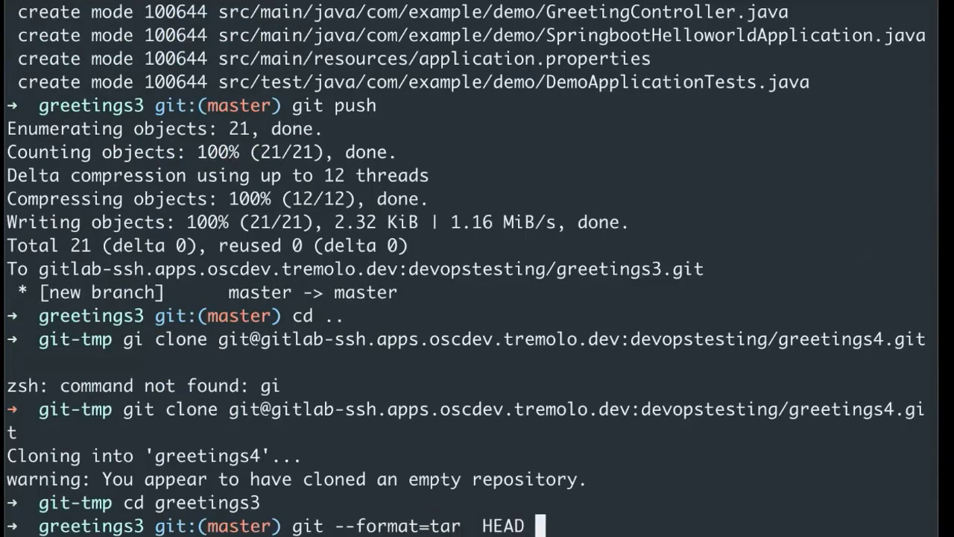
{"action": "type", "text": "> ."}
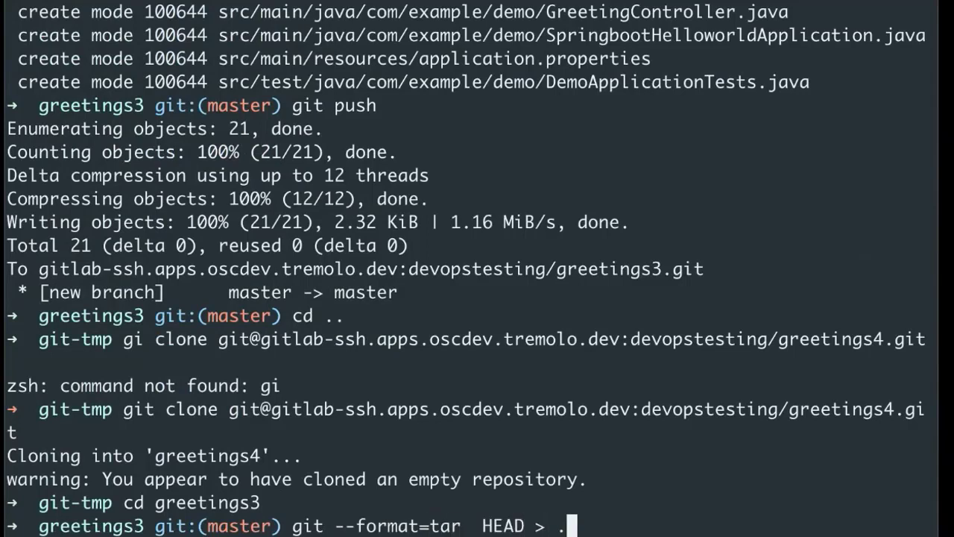
{"action": "type", "text": "./greetings4/"}
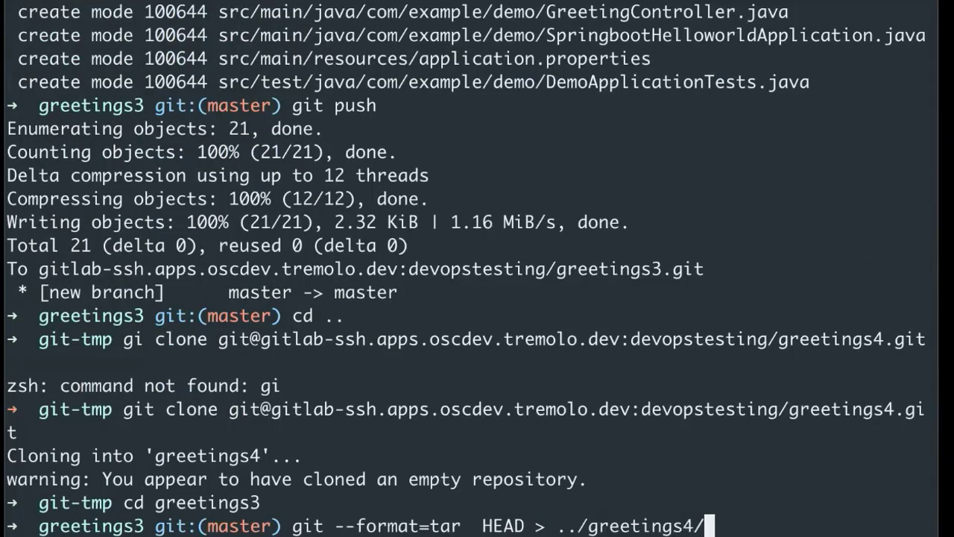
{"action": "type", "text": "data.t"}
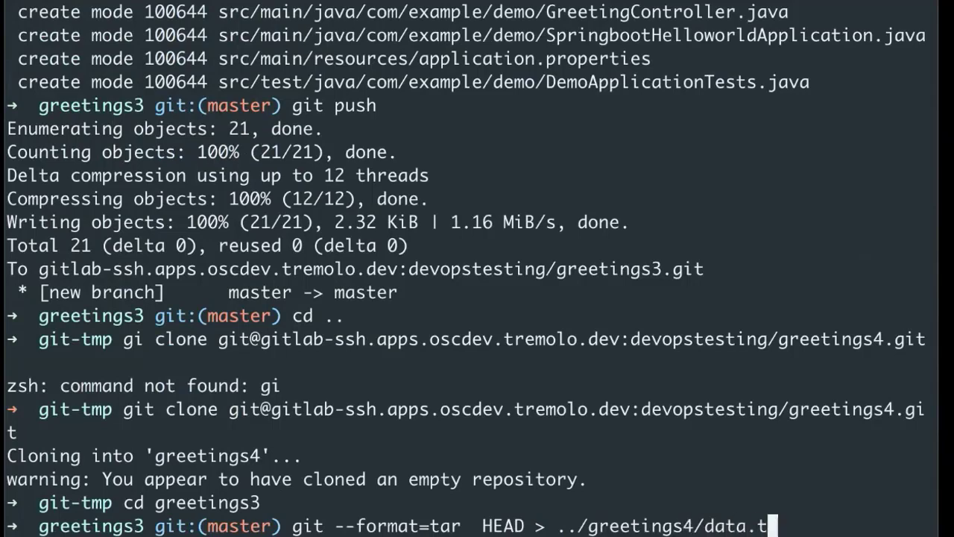
{"action": "type", "text": "ar"}
{"action": "key", "text": "Return"}
{"action": "key", "text": "Up"}
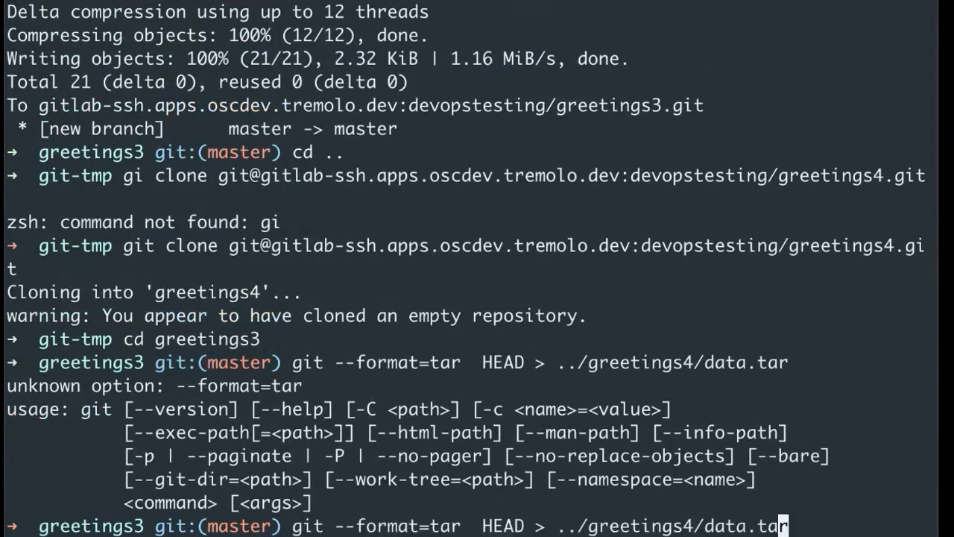
{"action": "key", "text": "Left"}
{"action": "key", "text": "Left"}
{"action": "key", "text": "Left"}
{"action": "key", "text": "Left"}
{"action": "key", "text": "Left"}
{"action": "key", "text": "Left"}
{"action": "key", "text": "Left"}
{"action": "key", "text": "Left"}
{"action": "key", "text": "Left"}
{"action": "key", "text": "Left"}
{"action": "key", "text": "Left"}
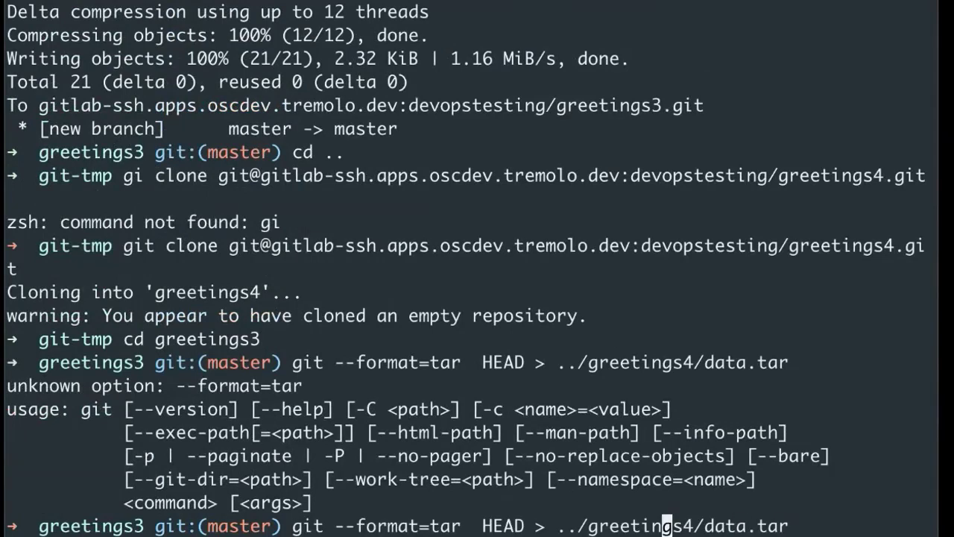
{"action": "key", "text": "alt+Left"}
{"action": "key", "text": "alt+Left"}
{"action": "key", "text": "alt+Left"}
{"action": "key", "text": "alt+Left"}
{"action": "key", "text": "alt+Left"}
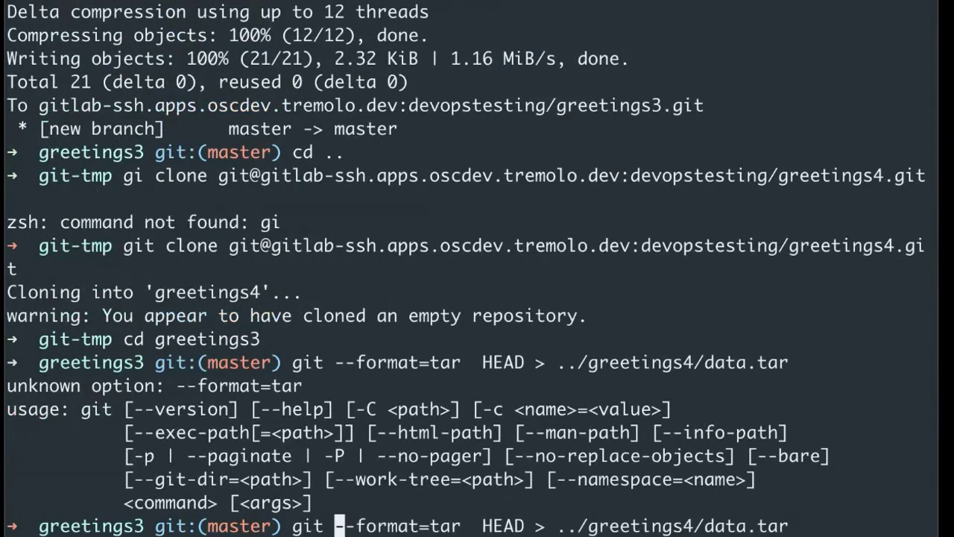
{"action": "type", "text": "archive"}
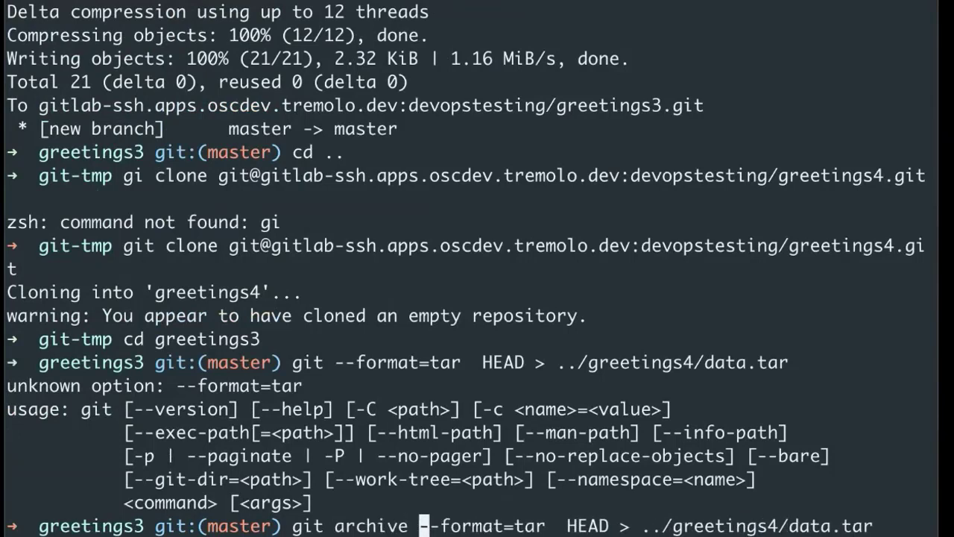
{"action": "key", "text": "Return"}
- In the greetings4 folder, extract data.tar with tar -xvf and delete the archive
{"action": "type", "text": "cd ."}
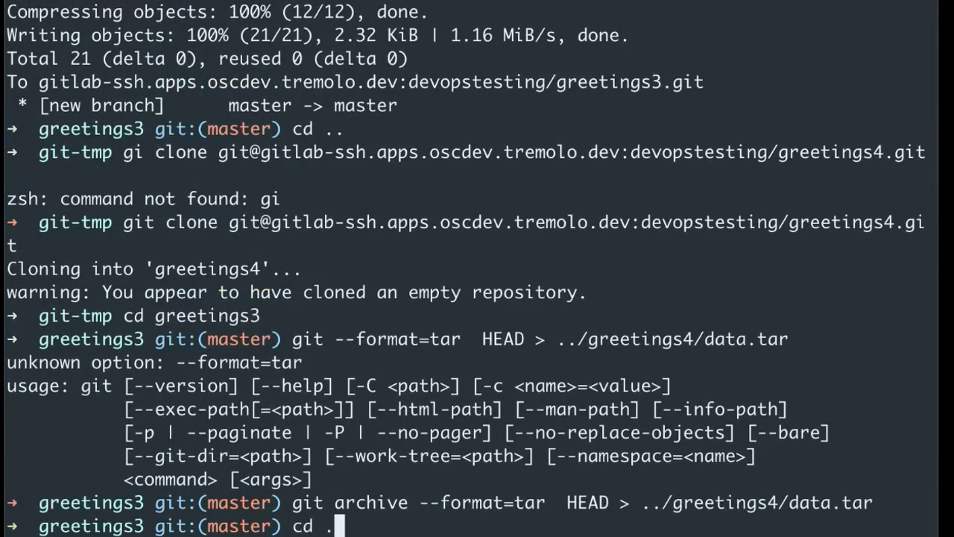
{"action": "type", "text": "./greetings4/"}
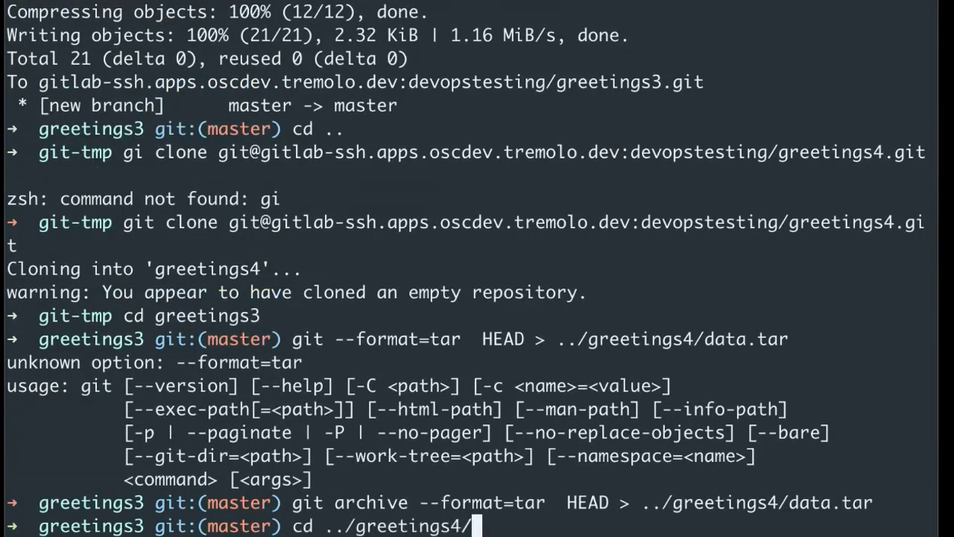
{"action": "key", "text": "Return"}
{"action": "type", "text": "tar -xvf "}
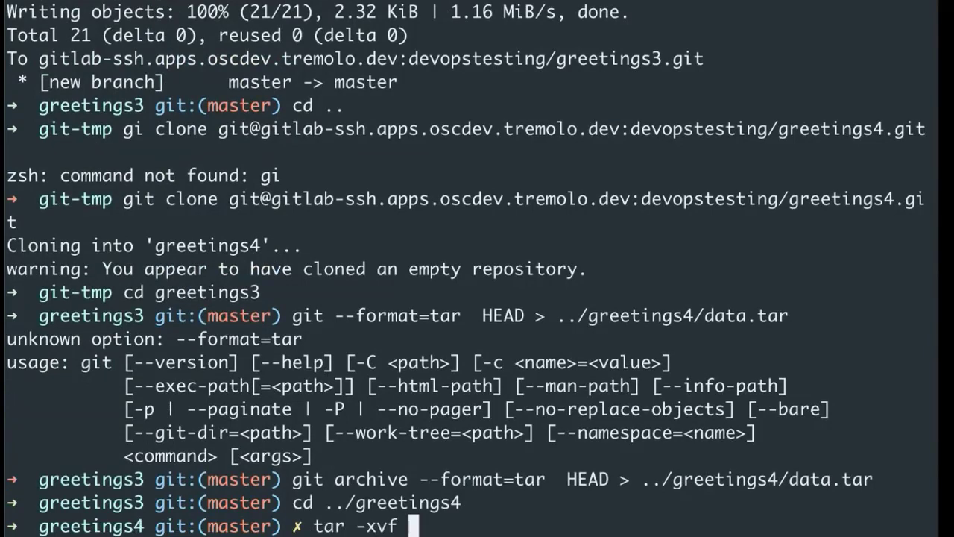
{"action": "type", "text": "data.tar"}
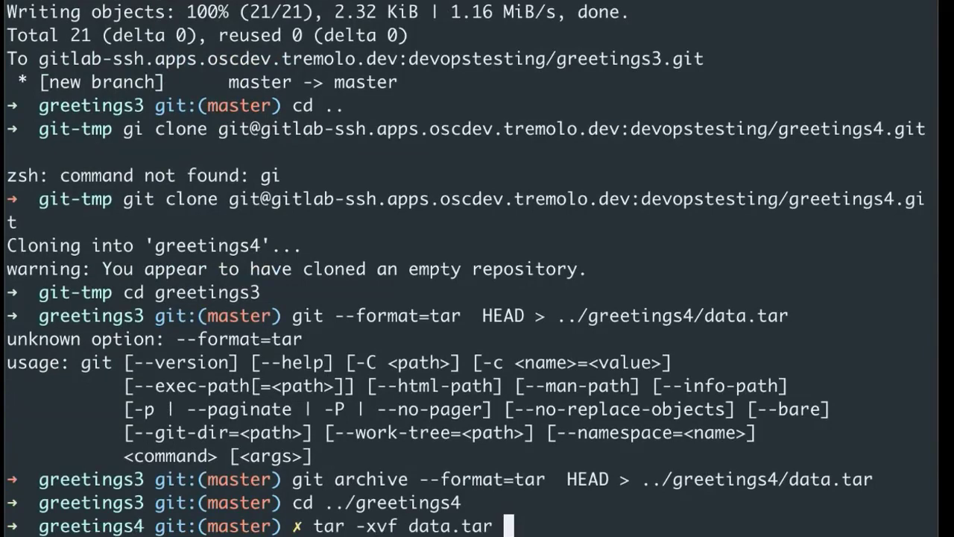
{"action": "key", "text": "Return"}
{"action": "type", "text": "rm data.tar"}
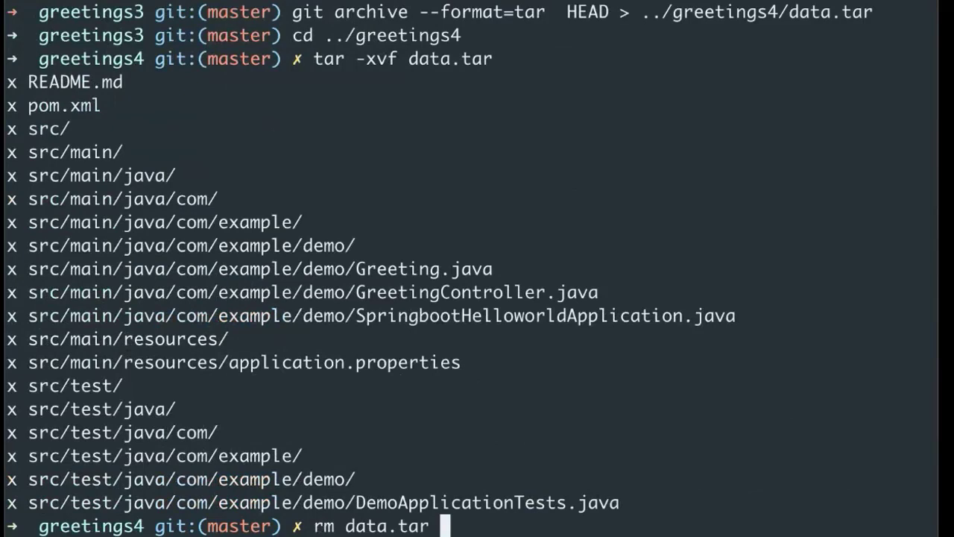
{"action": "key", "text": "Return"}
- Stage all files with git add * and commit them as 'initial commit'
{"action": "type", "text": "git "}
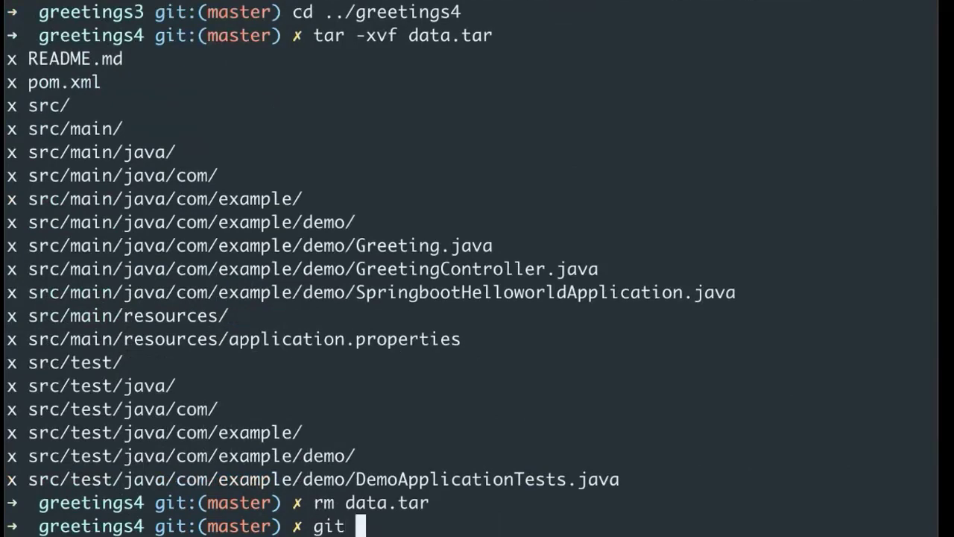
{"action": "type", "text": "add *"}
{"action": "key", "text": "Return"}
{"action": "type", "text": "git commi"}
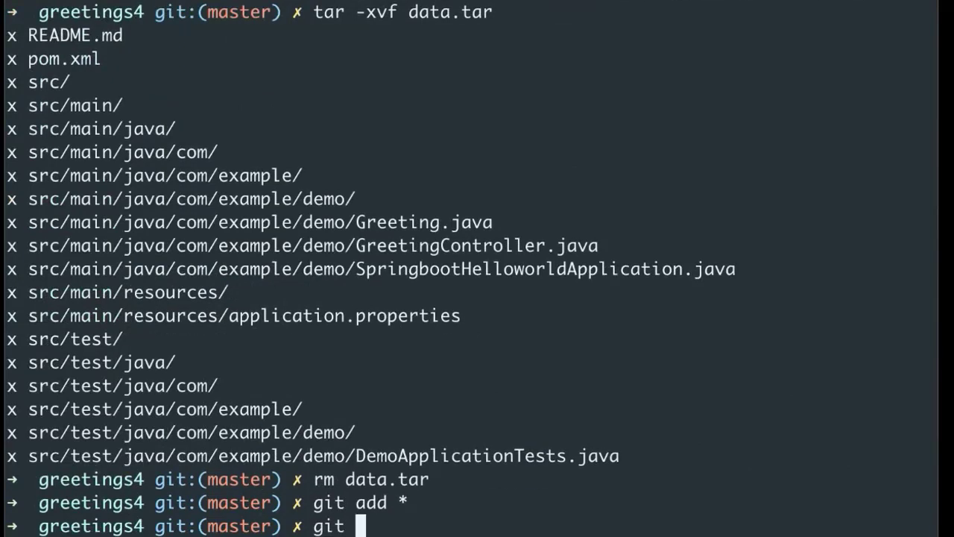
{"action": "type", "text": "t -m '"}
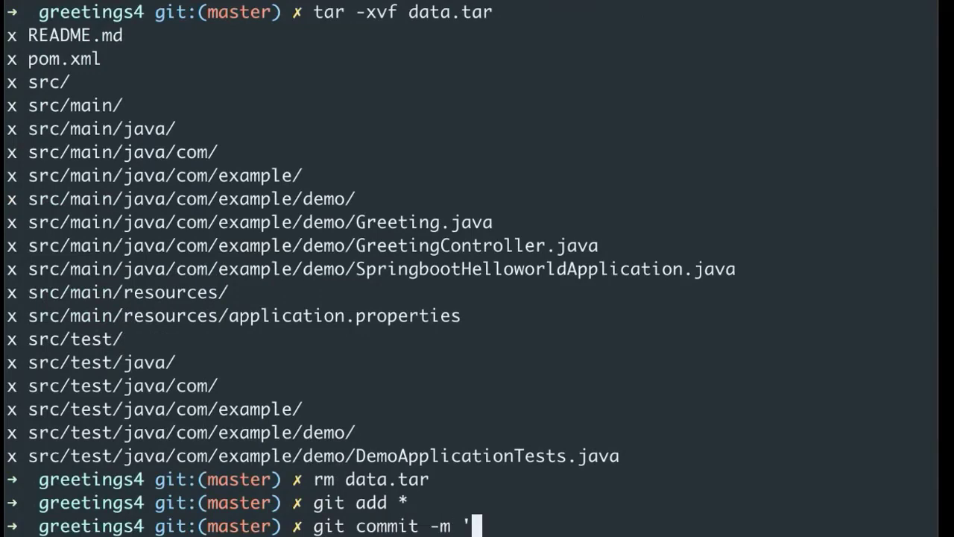
{"action": "type", "text": "initial commit'"}
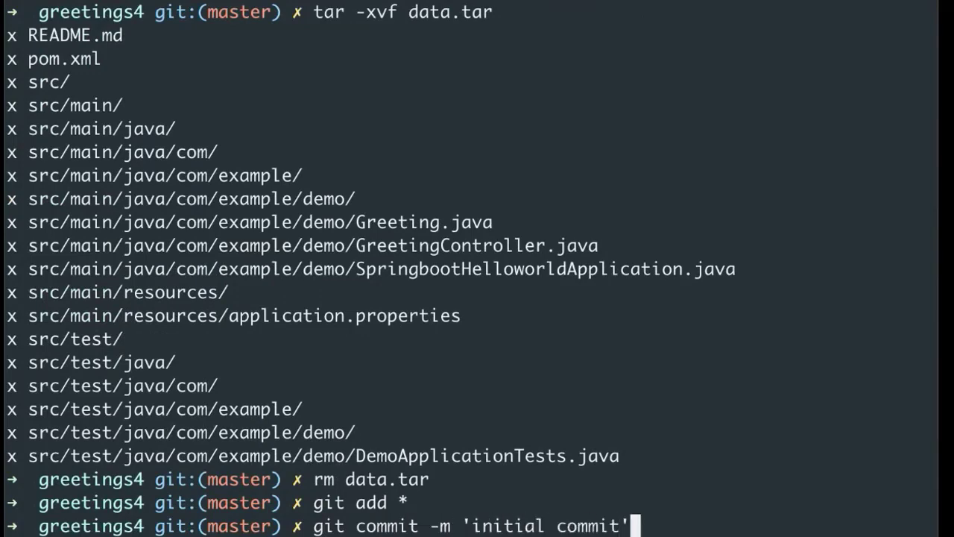
{"action": "key", "text": "Return"}
{"action": "type", "text": "git"}
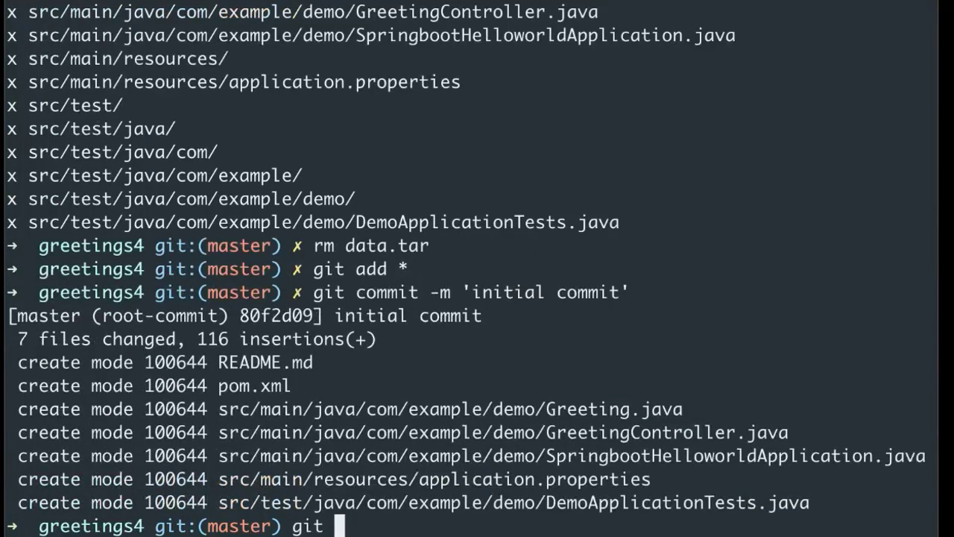
{"action": "key", "text": "super+Tab"}
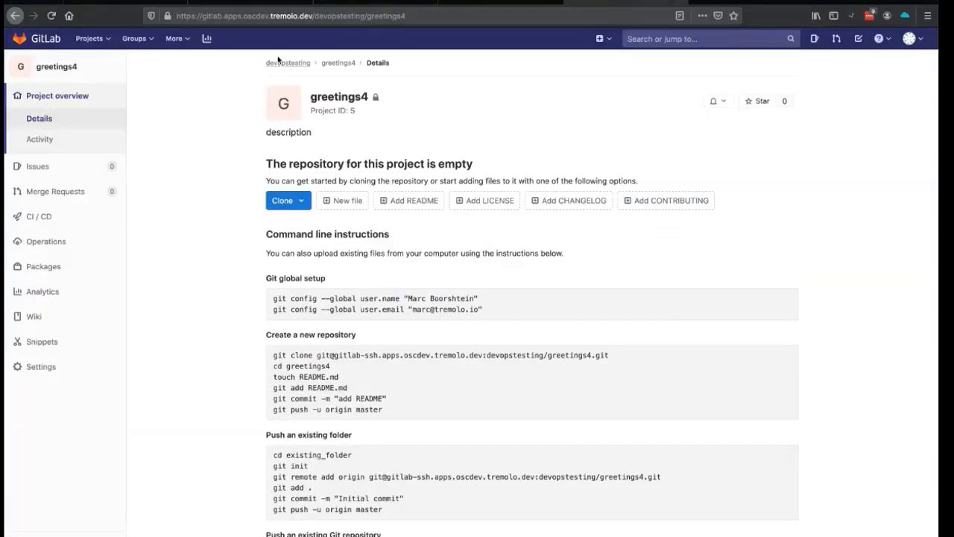
- Switch to the development cluster's console and select the jenkins project
{"action": "left_click", "coordinate": [261, 4]}
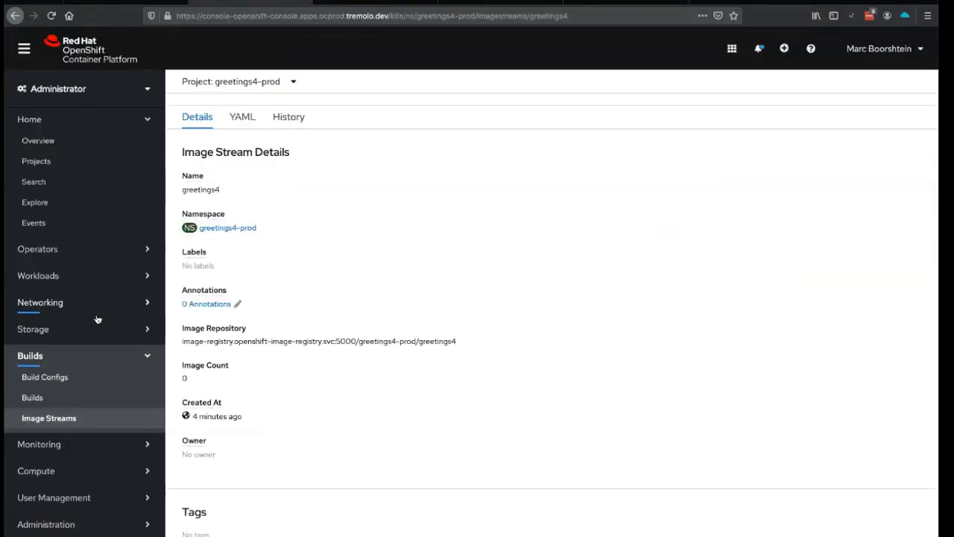
{"action": "left_click", "coordinate": [250, 82]}
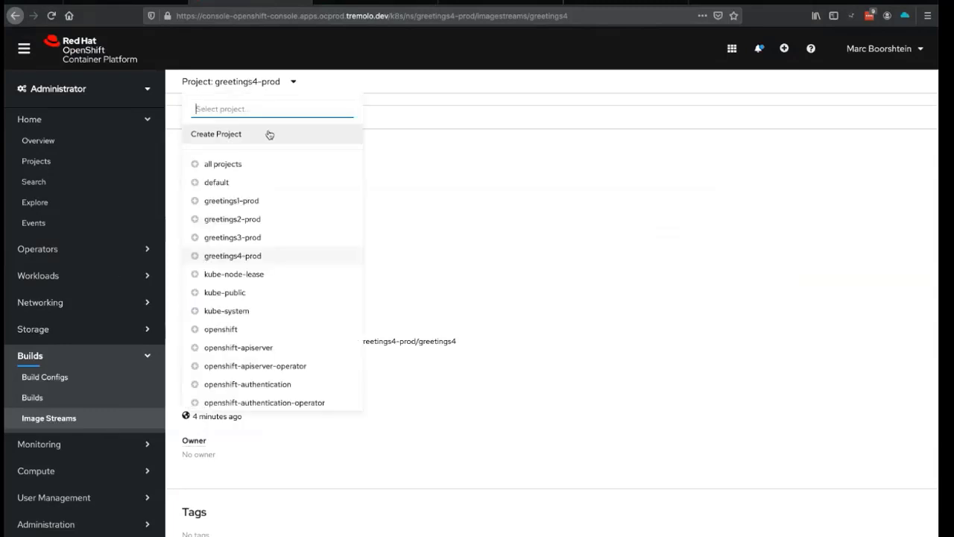
{"action": "type", "text": "jenkins"}
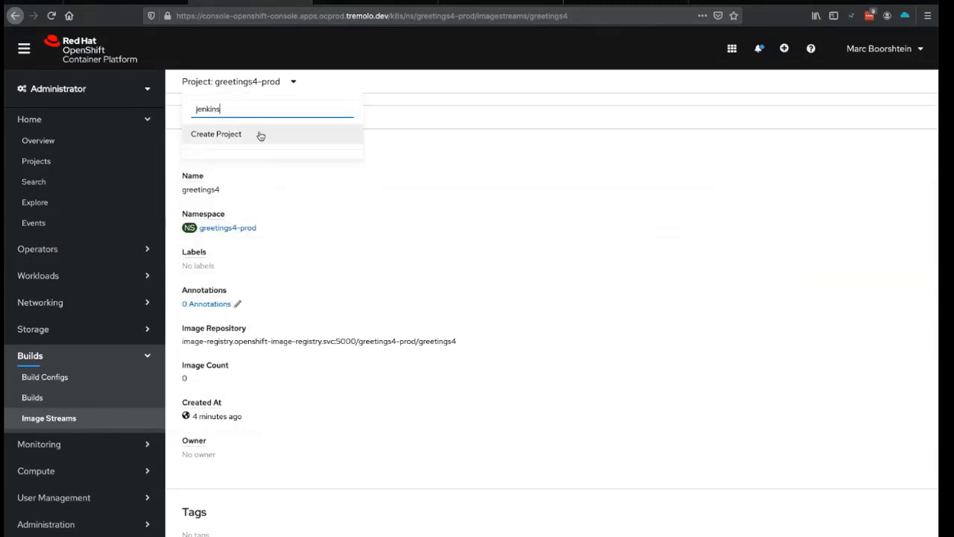
{"action": "left_click", "coordinate": [350, 5]}
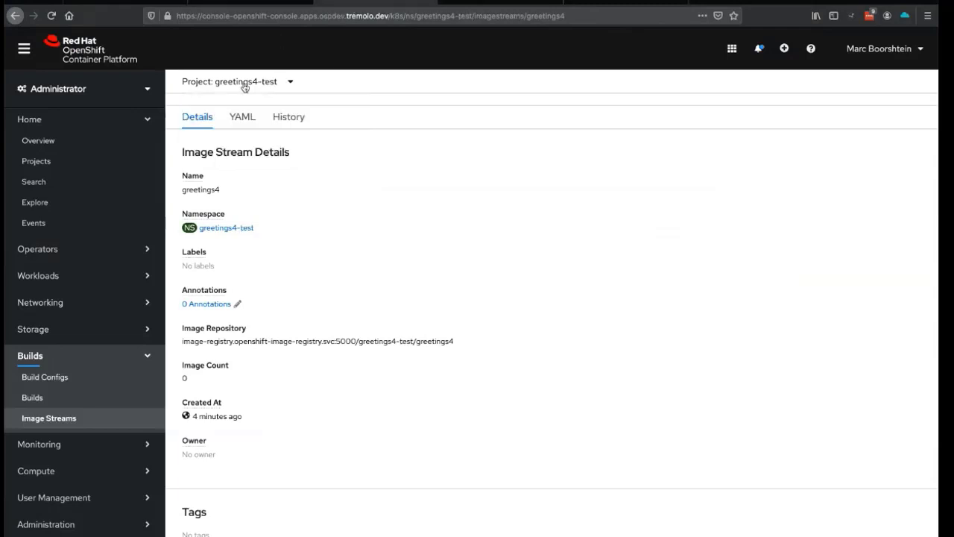
{"action": "left_click", "coordinate": [245, 85]}
{"action": "type", "text": "jenkins"}
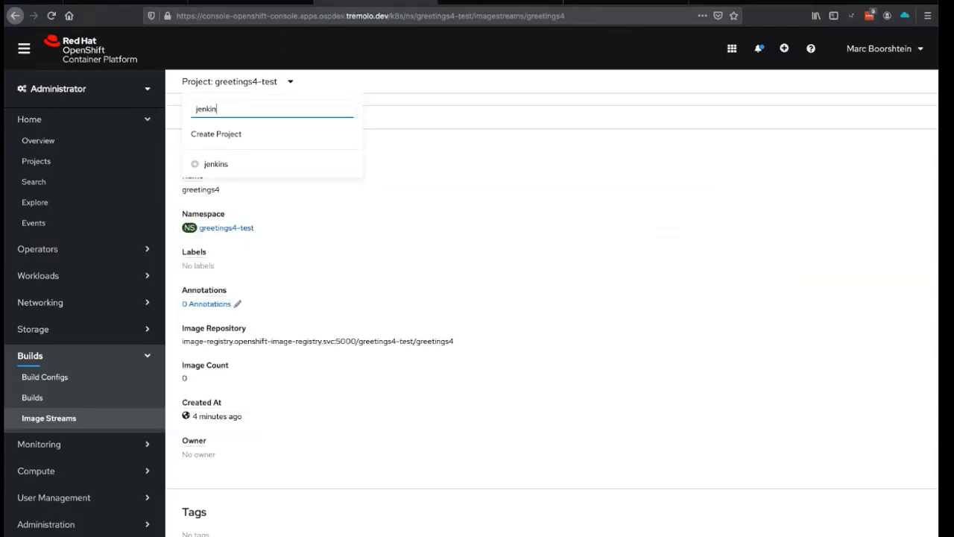
{"action": "left_click", "coordinate": [219, 164]}
- Show the jenkins Builds list and git push greetings4, triggering pending greetings4-pipeline-1
{"action": "left_click", "coordinate": [78, 396]}
{"action": "scroll", "coordinate": [350, 383], "scroll_direction": "down", "scroll_amount": 1}
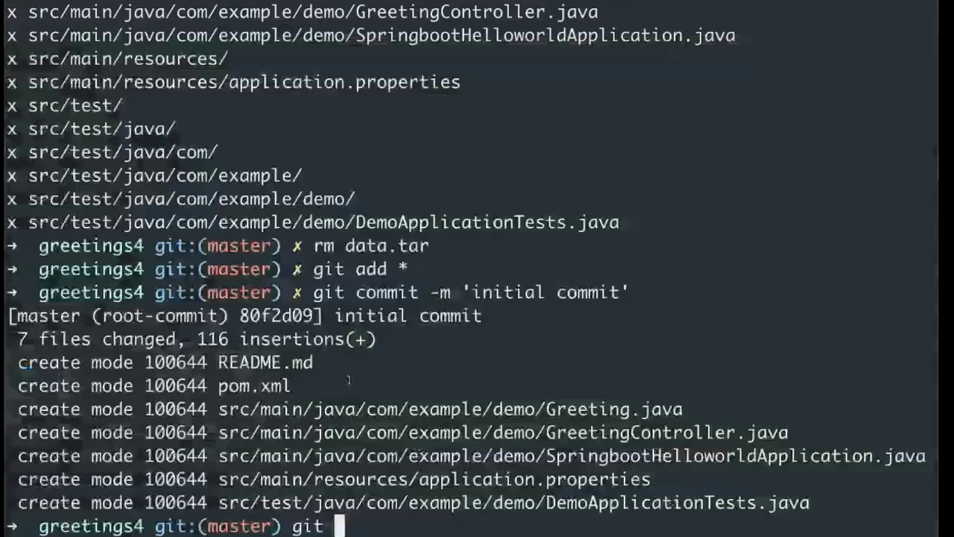
{"action": "type", "text": "push"}
{"action": "key", "text": "Return"}
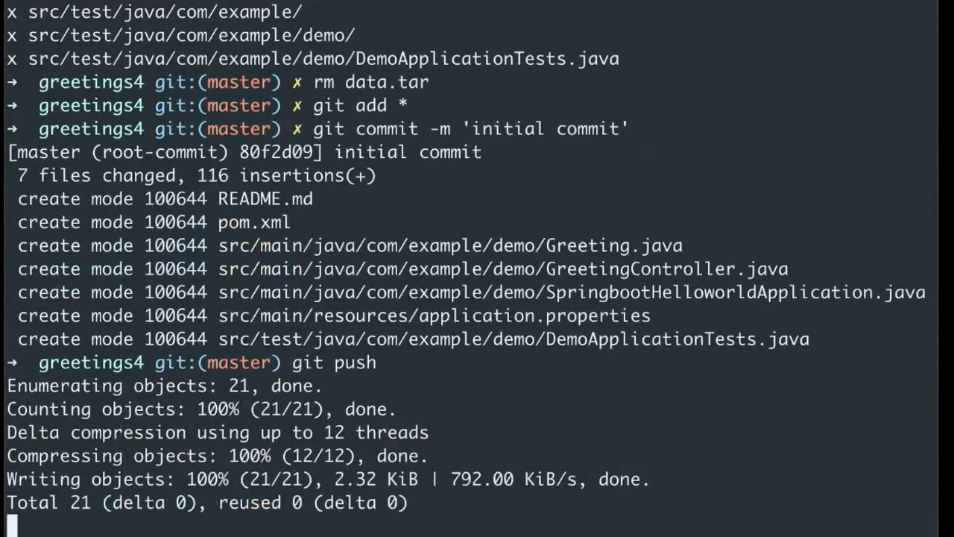
{"action": "scroll", "coordinate": [349, 383], "scroll_direction": "down", "scroll_amount": 1}
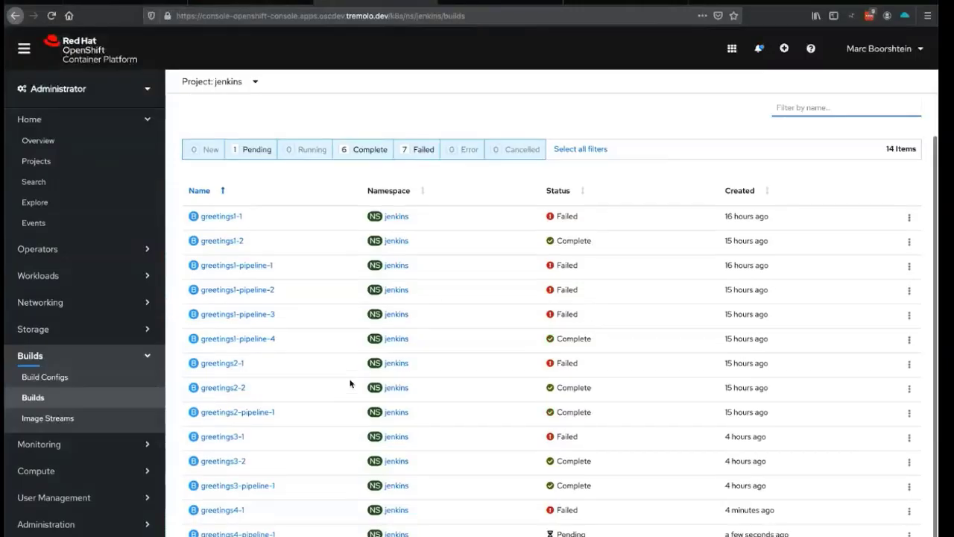
- Open greetings4-pipeline-1's Build Details, showing it running from initial commit 80f2d09
{"action": "left_click", "coordinate": [265, 527]}
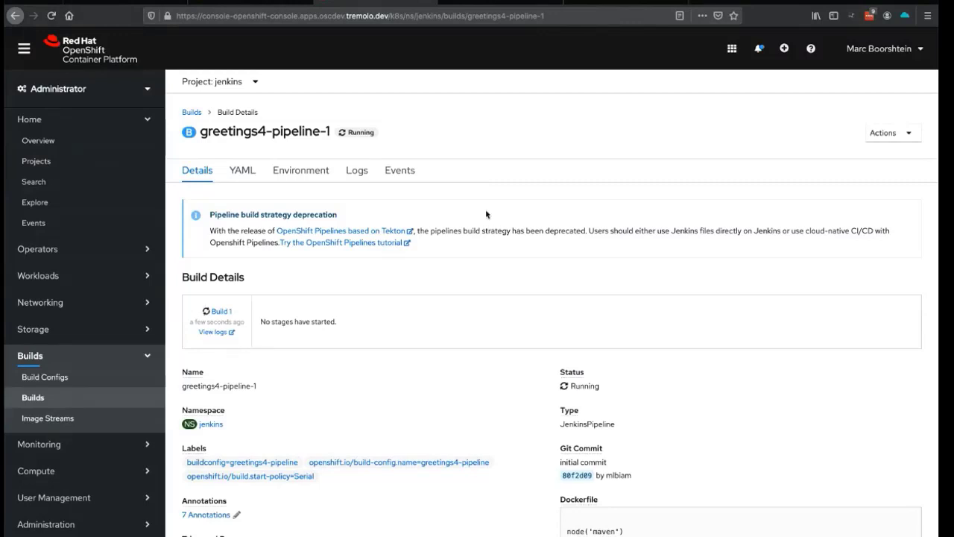
{"action": "left_click", "coordinate": [614, 5]}
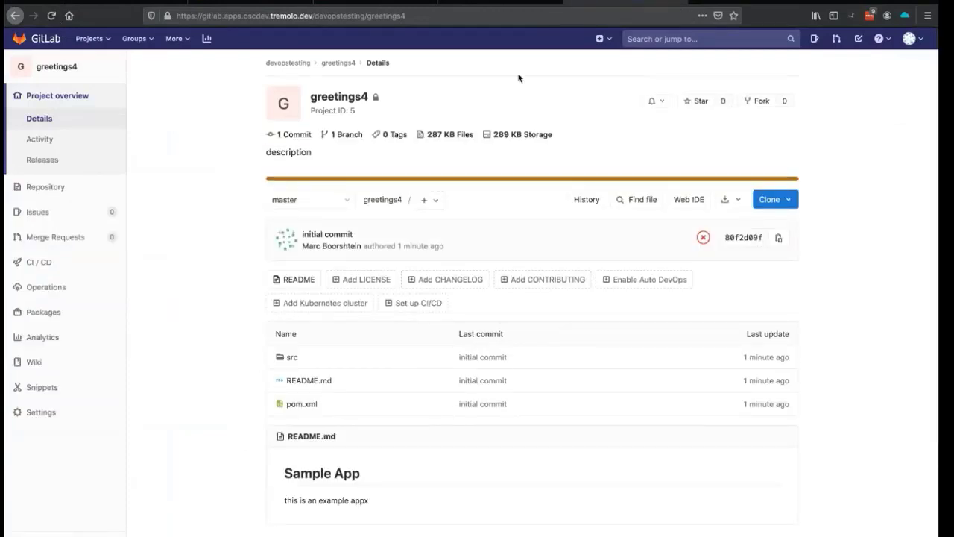
- Leave GitLab's greetings4 repository, showing src, README.md and pom.xml, for the OpenUnison portal
{"action": "left_click", "coordinate": [270, 7]}
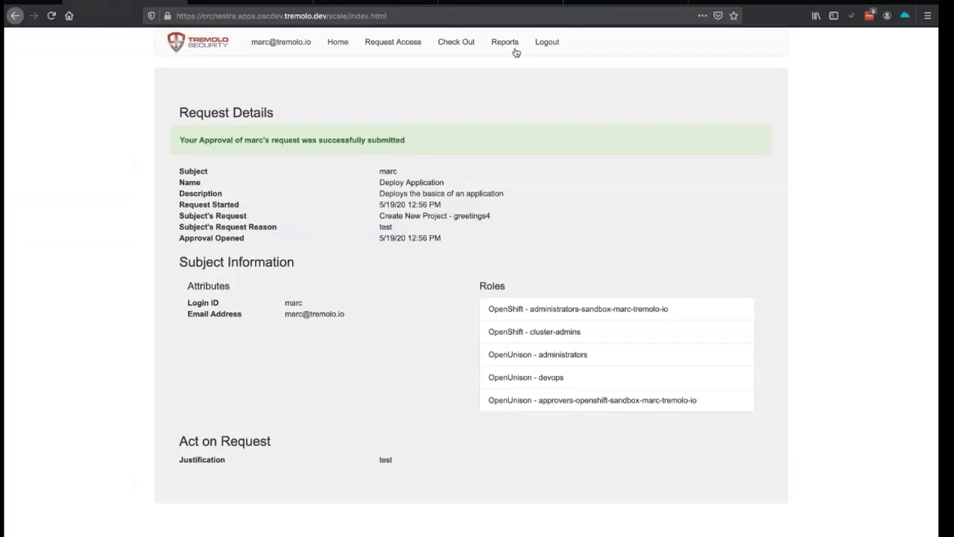
- Open Audit Reports > Change Log for Period and set Begin Date to May 19th, 2020
{"action": "left_click", "coordinate": [504, 43]}
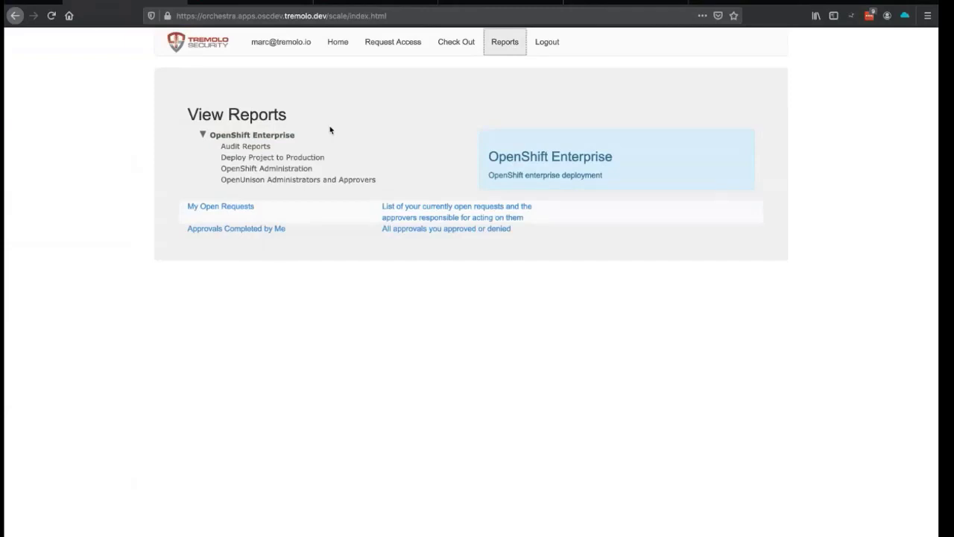
{"action": "left_click", "coordinate": [260, 147]}
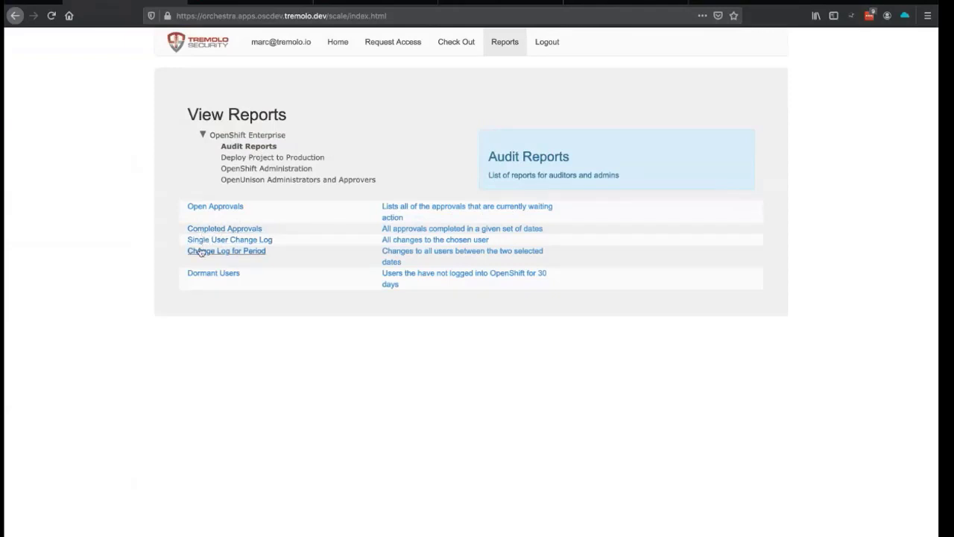
{"action": "left_click", "coordinate": [200, 252]}
{"action": "left_click", "coordinate": [491, 229]}
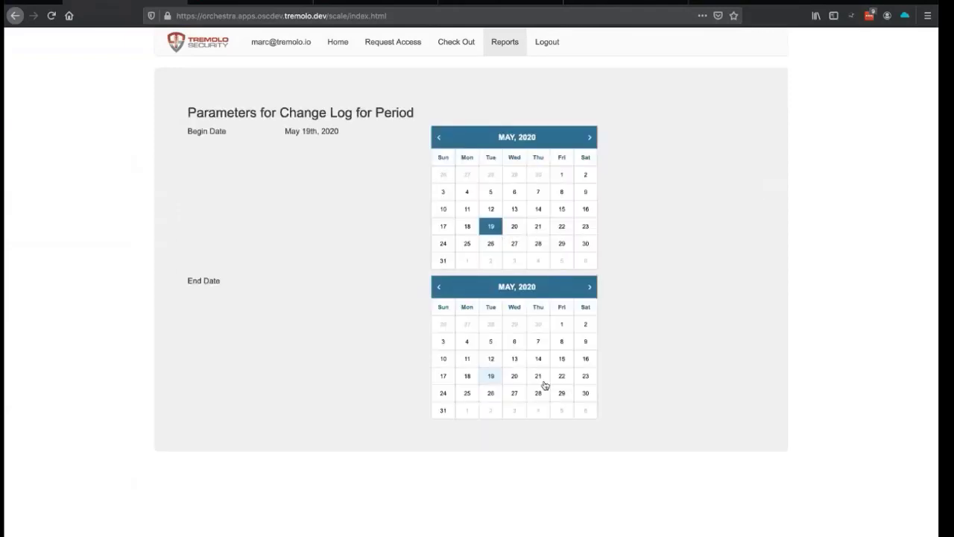
- Set the end date, run the report, and review greetings4's DeployApplication provisioning entries
{"action": "left_click", "coordinate": [543, 381]}
{"action": "left_click", "coordinate": [532, 432]}
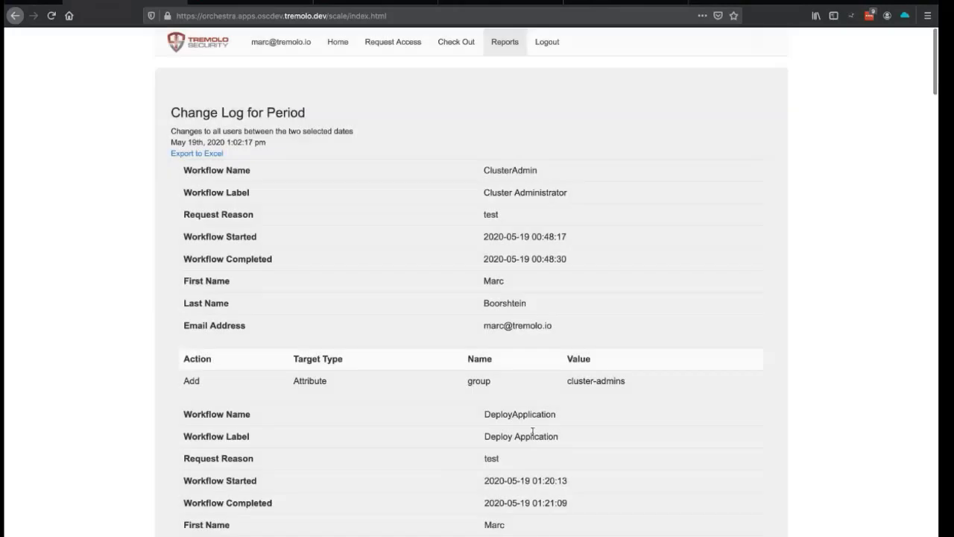
{"action": "scroll", "coordinate": [532, 432], "scroll_direction": "down", "scroll_amount": 10}
{"action": "scroll", "coordinate": [532, 432], "scroll_direction": "down", "scroll_amount": 20}
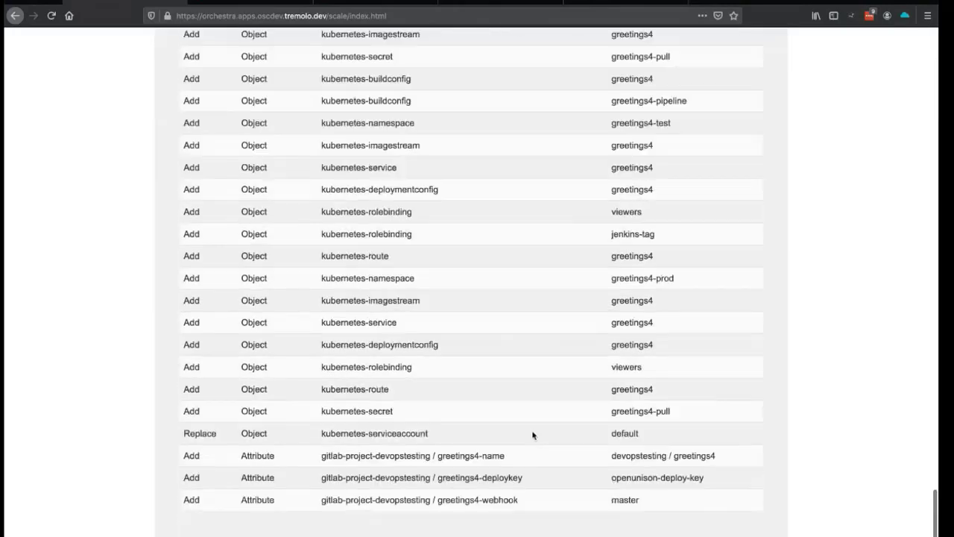
{"action": "scroll", "coordinate": [532, 434], "scroll_direction": "up", "scroll_amount": 5}
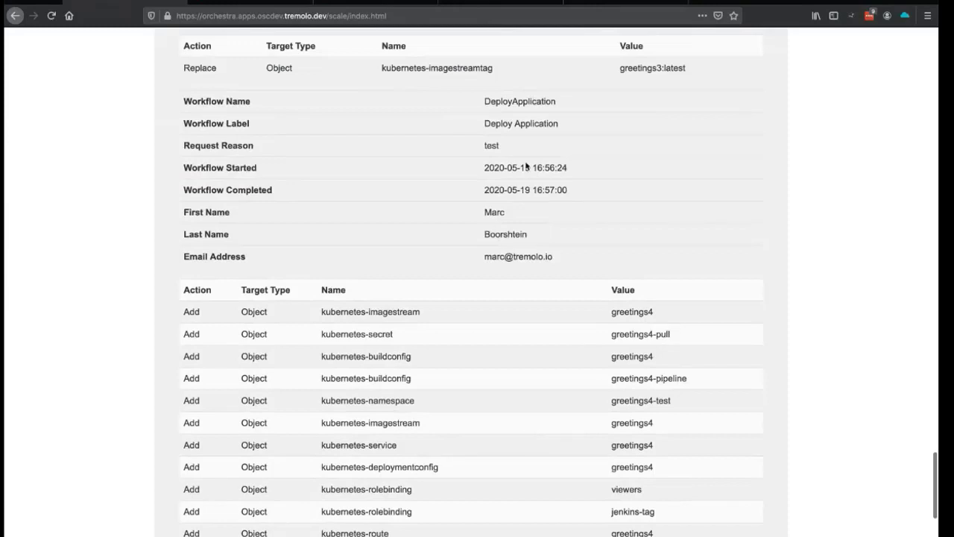
{"action": "scroll", "coordinate": [532, 166], "scroll_direction": "down", "scroll_amount": 6}
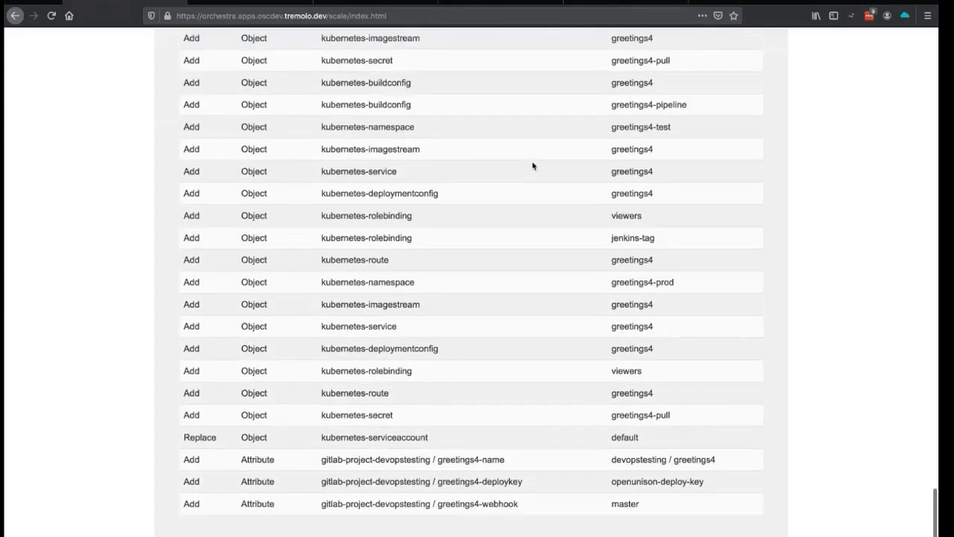
{"action": "scroll", "coordinate": [532, 166], "scroll_direction": "up", "scroll_amount": 11}
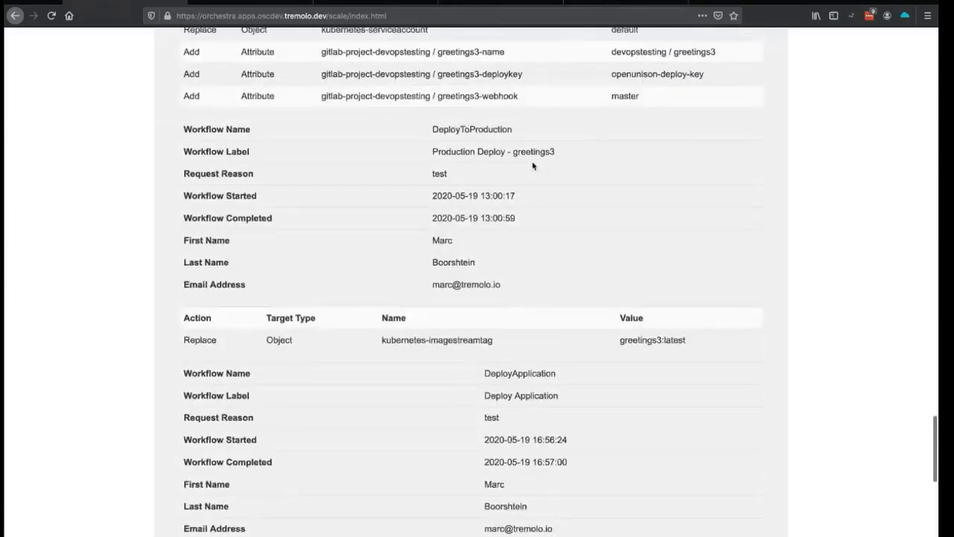
{"action": "scroll", "coordinate": [532, 165], "scroll_direction": "down", "scroll_amount": 1}
{"action": "scroll", "coordinate": [536, 408], "scroll_direction": "down", "scroll_amount": 12}
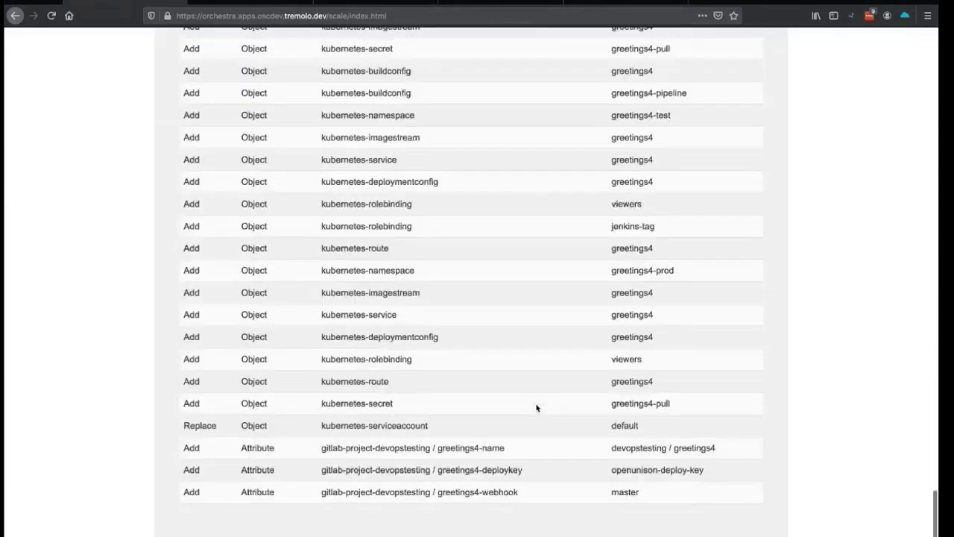
{"action": "scroll", "coordinate": [537, 404], "scroll_direction": "up", "scroll_amount": 2}
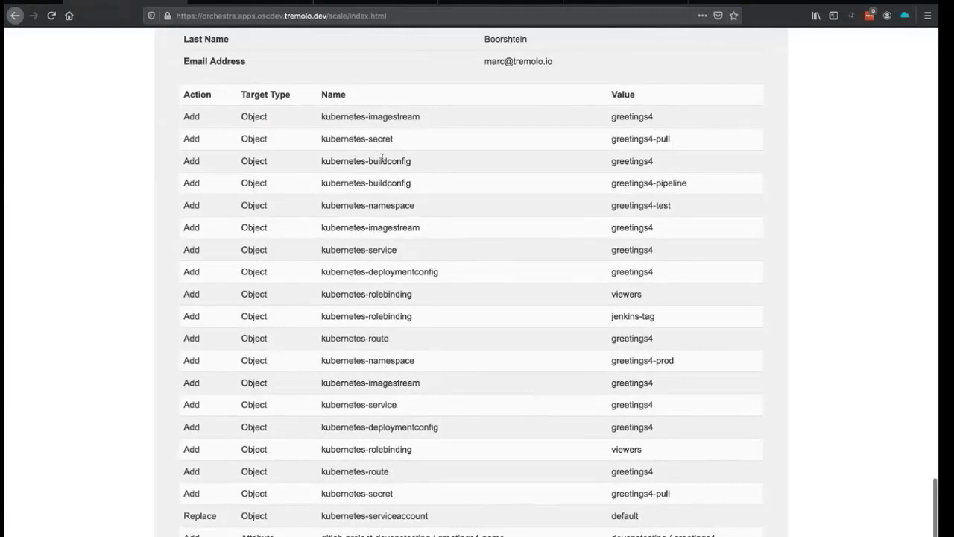
{"action": "scroll", "coordinate": [379, 192], "scroll_direction": "down", "scroll_amount": 2}
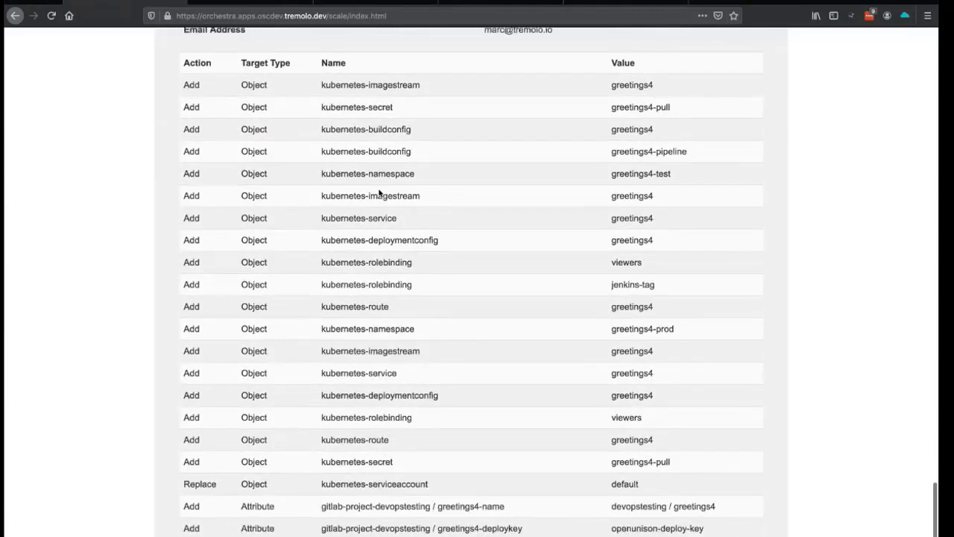